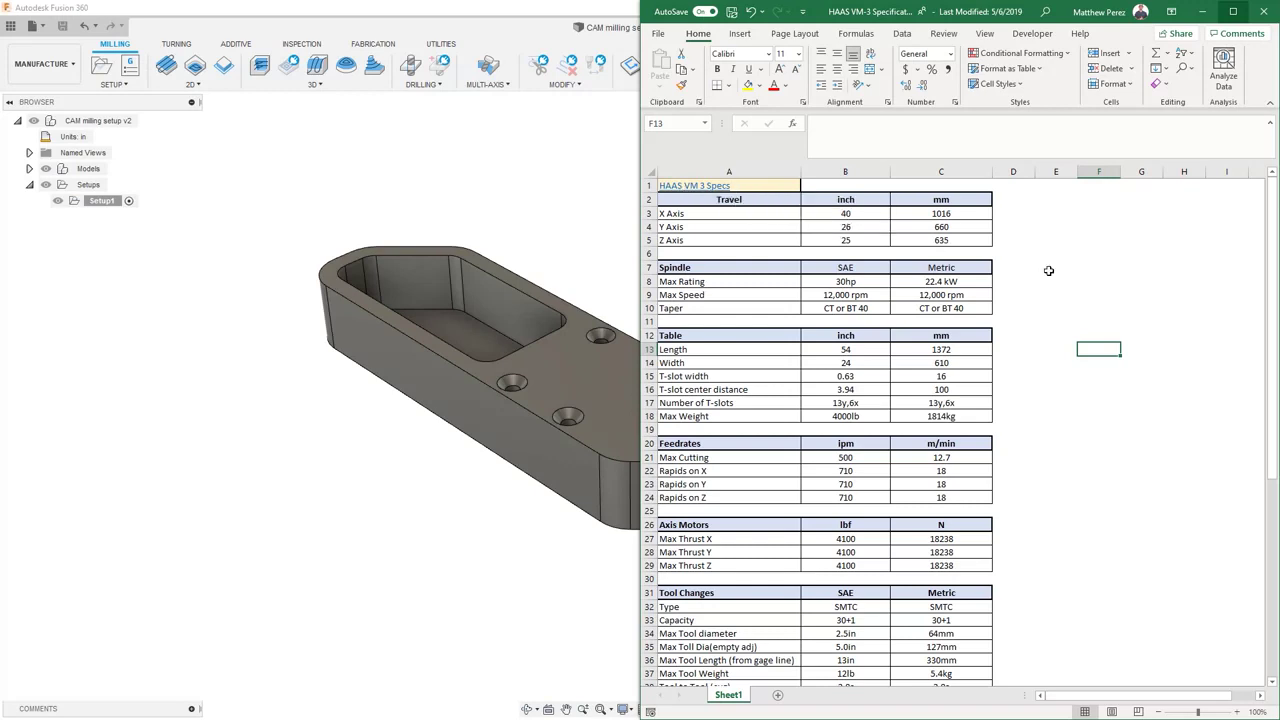
Scroll through the spreadsheet, then bring Fusion 360 back in front of it.
scroll(1142, 292, "down", 1)
scroll(1142, 292, "up", 1)
scroll(831, 322, "down", 2)
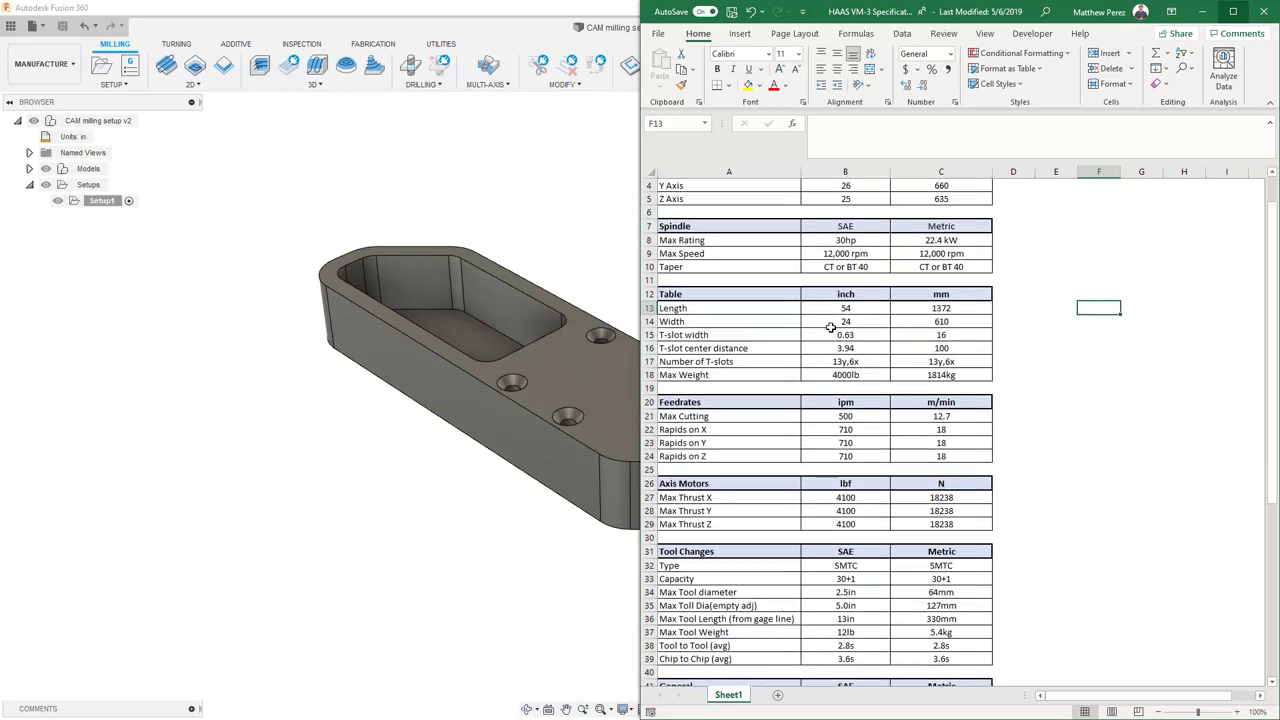
scroll(824, 350, "down", 1)
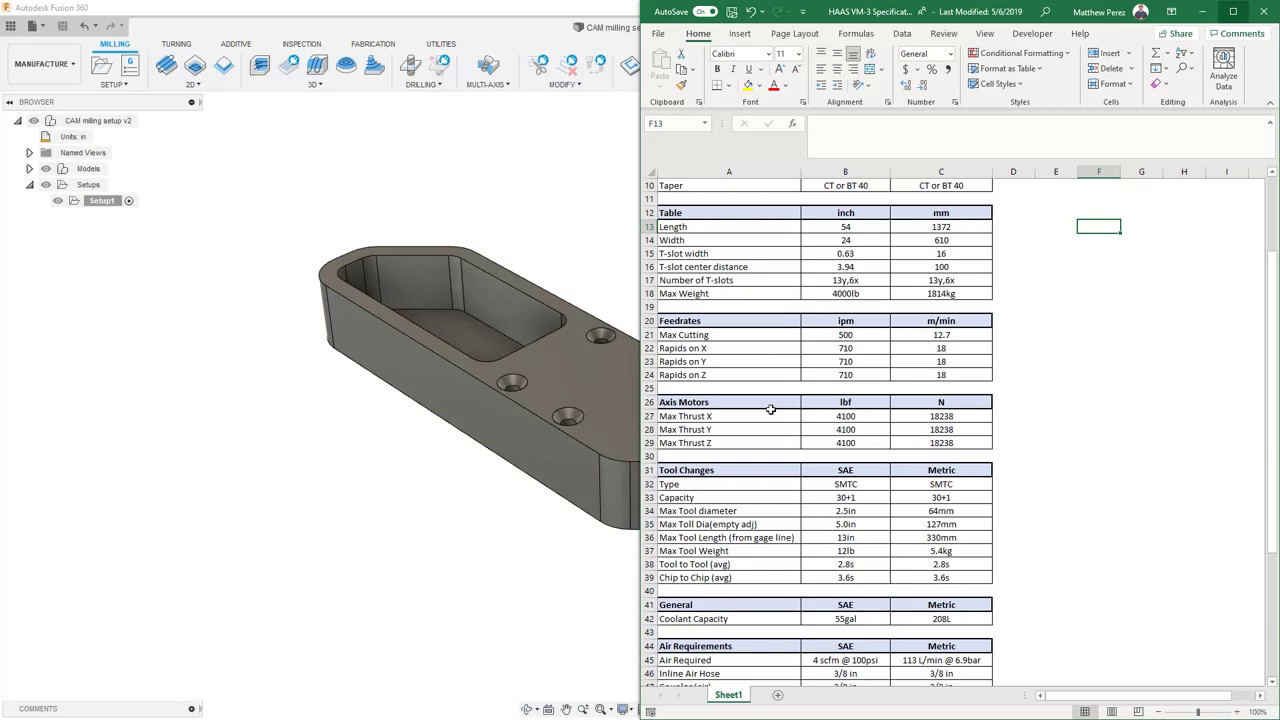
scroll(773, 426, "down", 3)
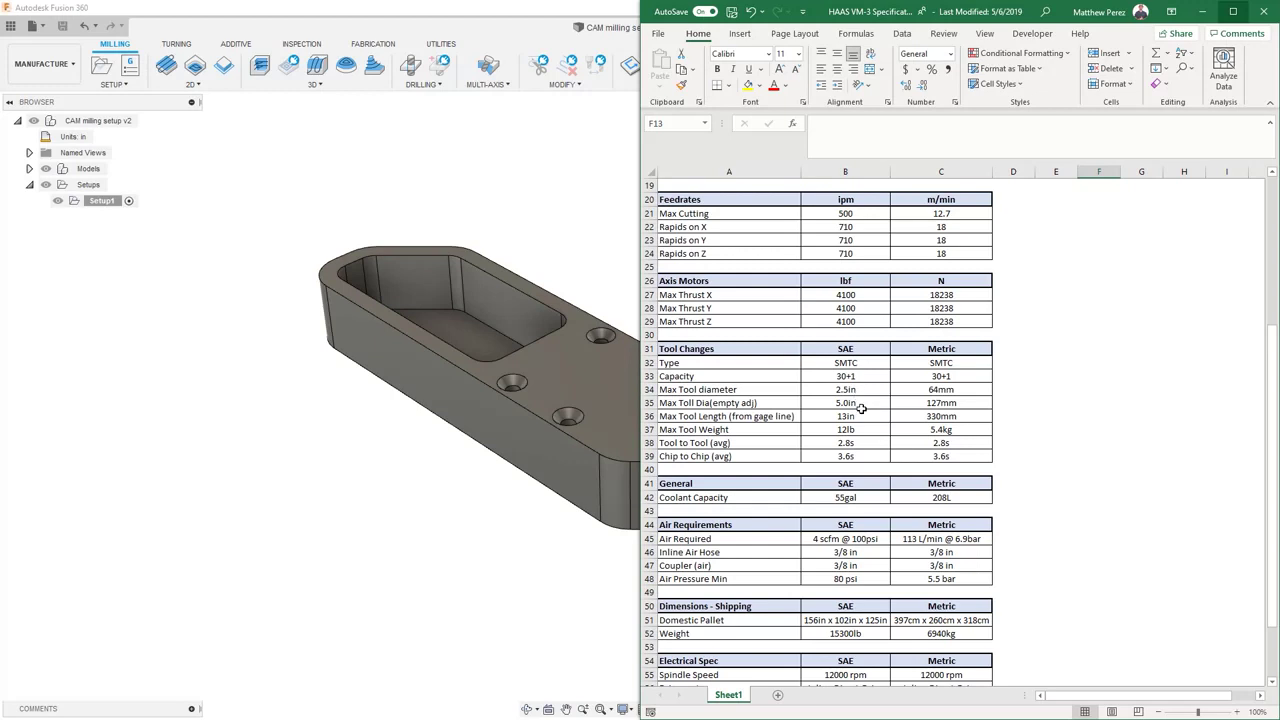
scroll(861, 403, "down", 2)
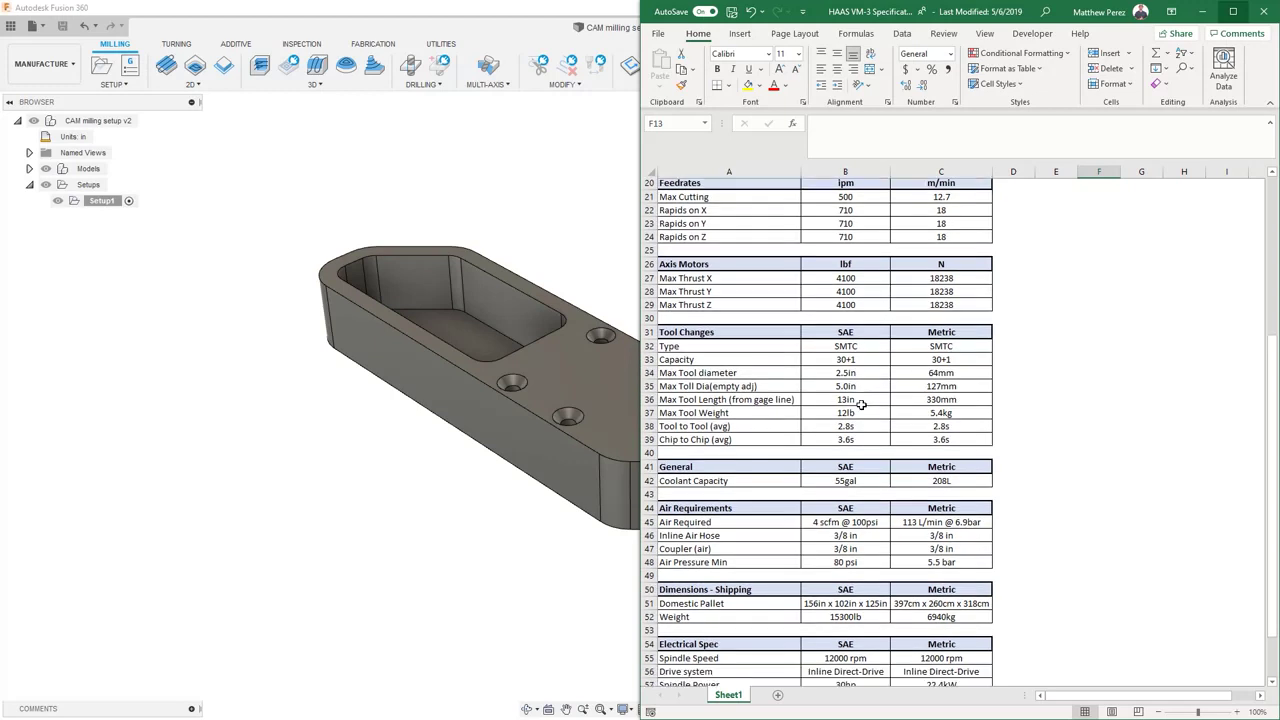
scroll(847, 385, "down", 4)
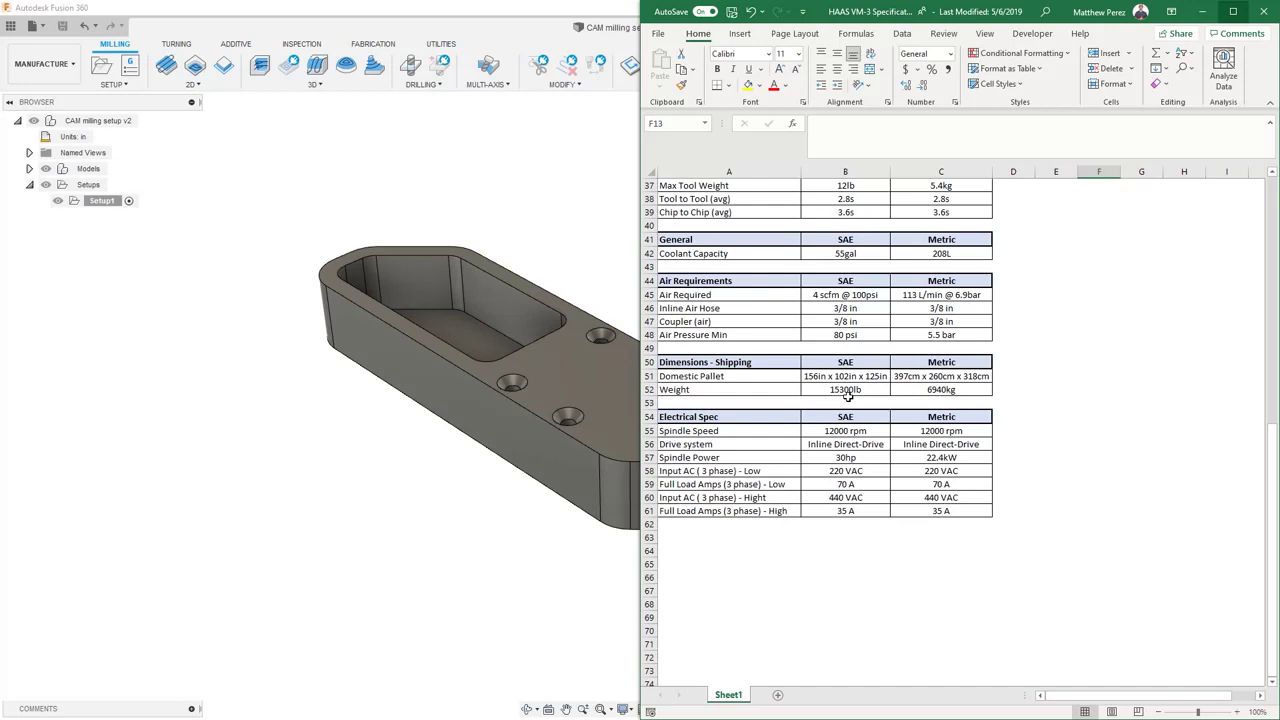
scroll(847, 395, "up", 1)
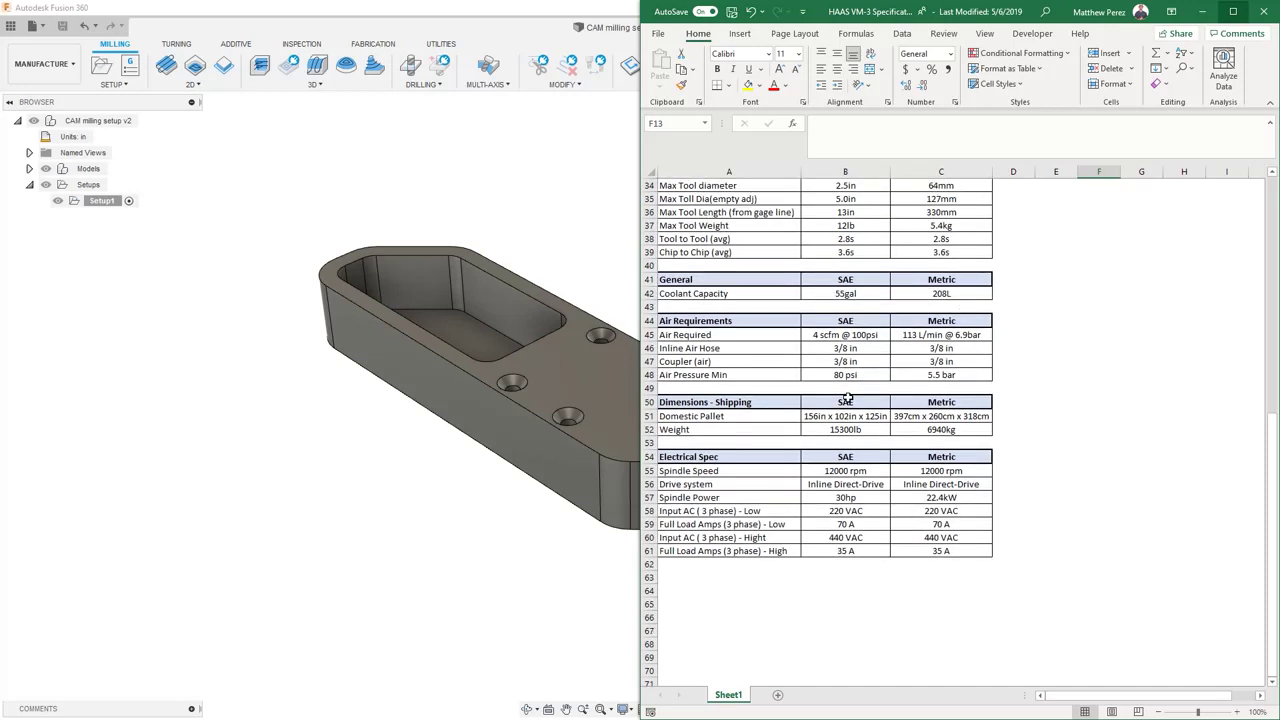
left_click(489, 196)
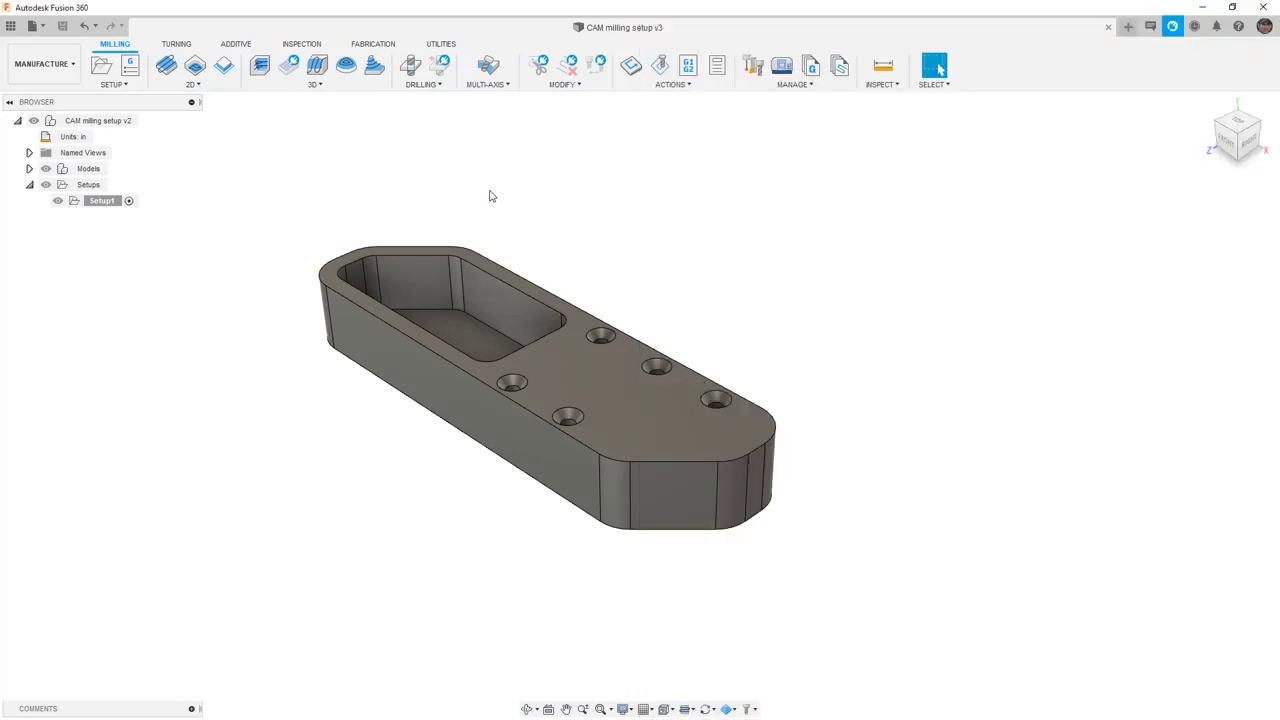
Check Setup1's settings, close them without changes, and open the Machine Library.
right_click(105, 203)
left_click(126, 212)
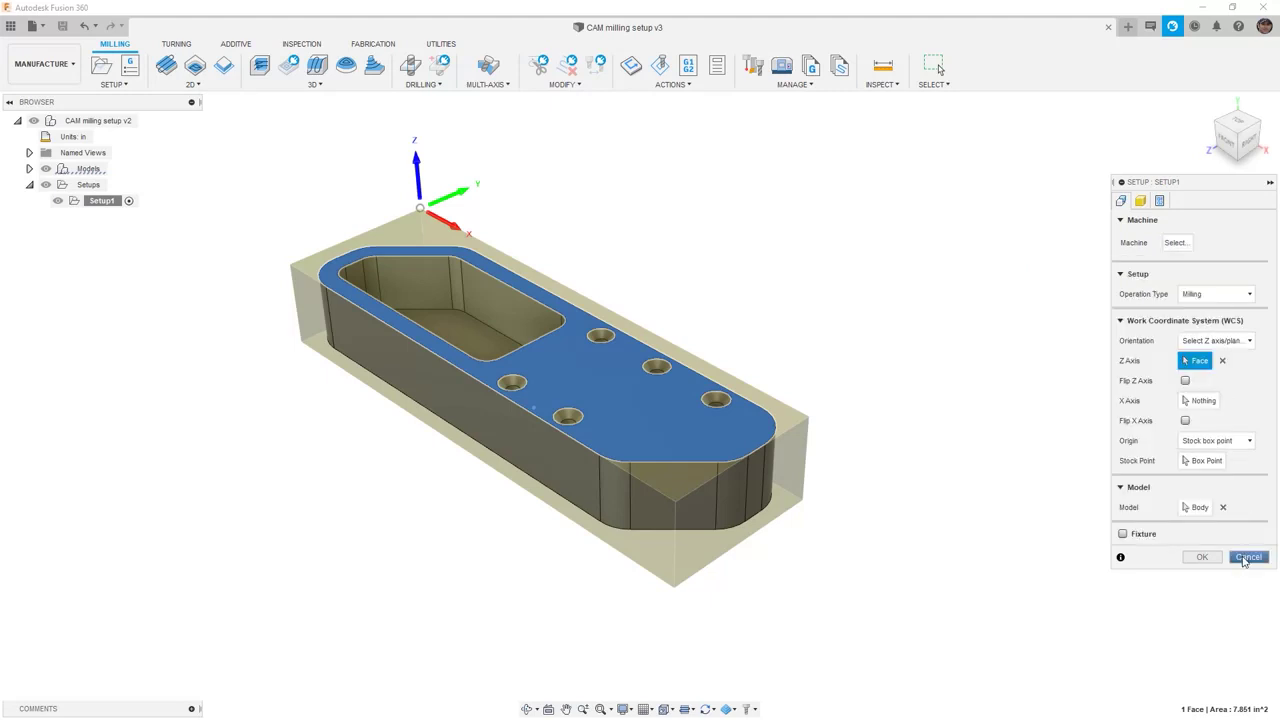
left_click(1245, 557)
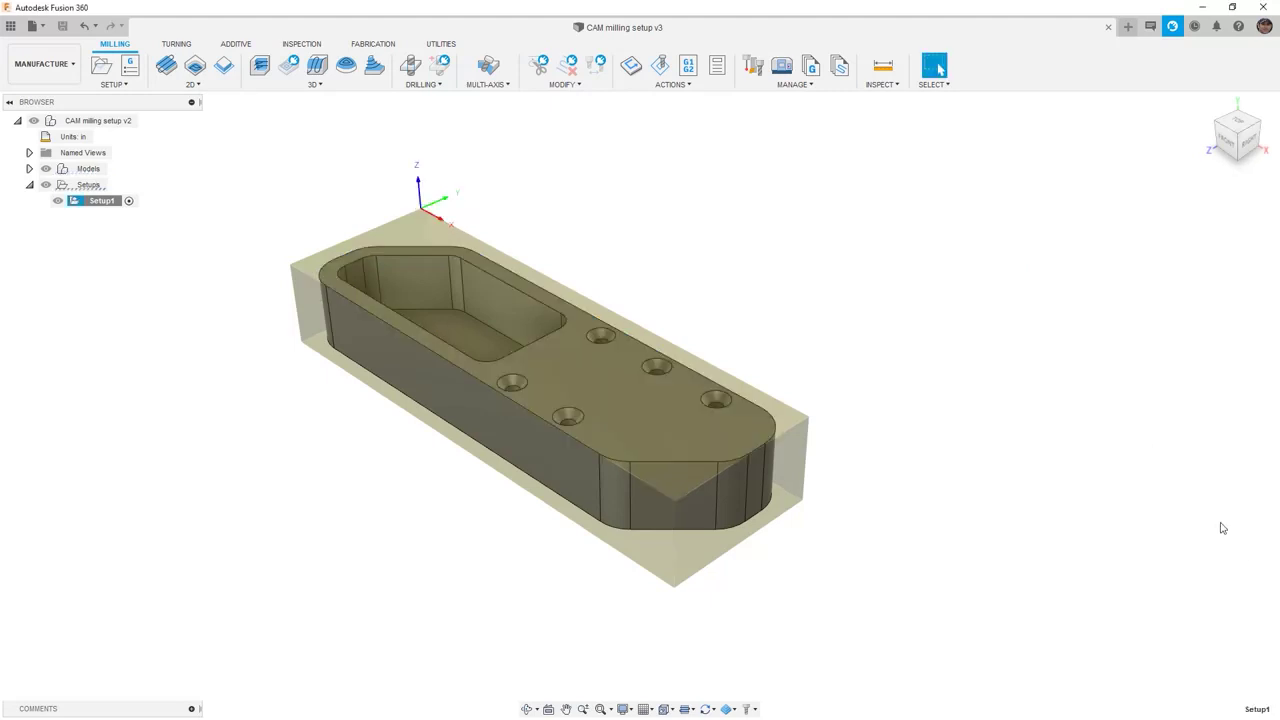
left_click(794, 86)
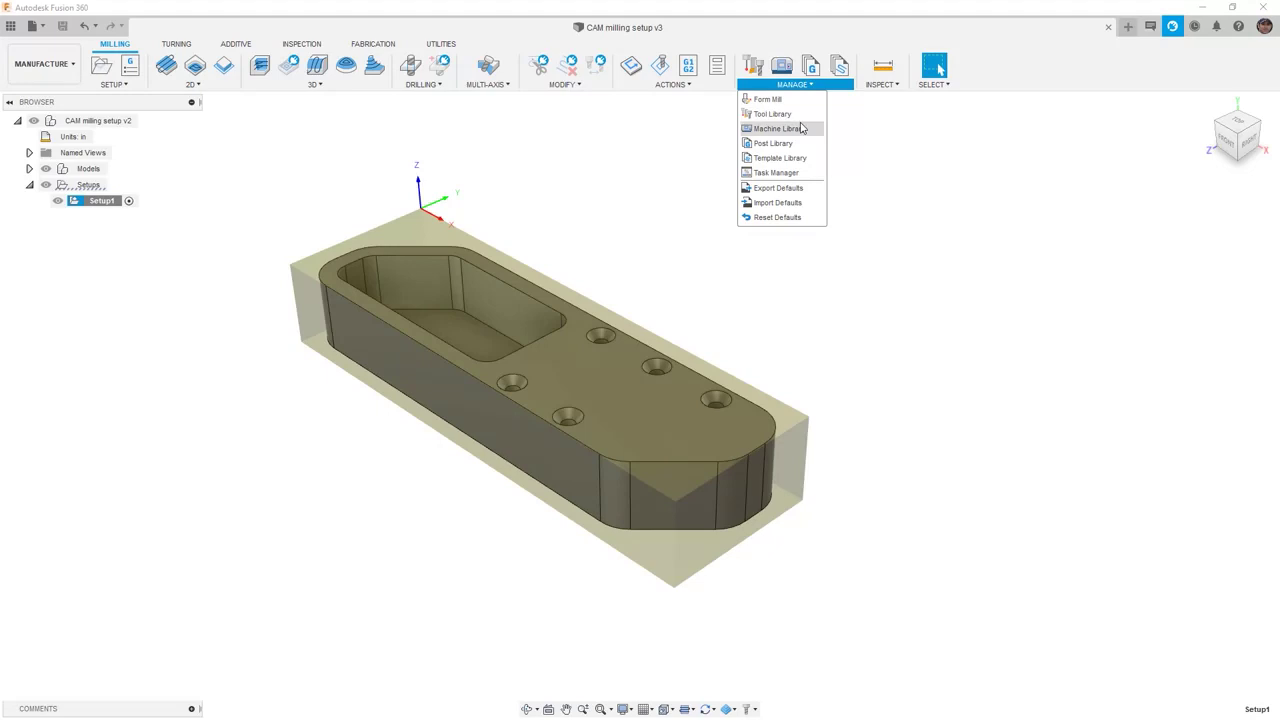
left_click(800, 128)
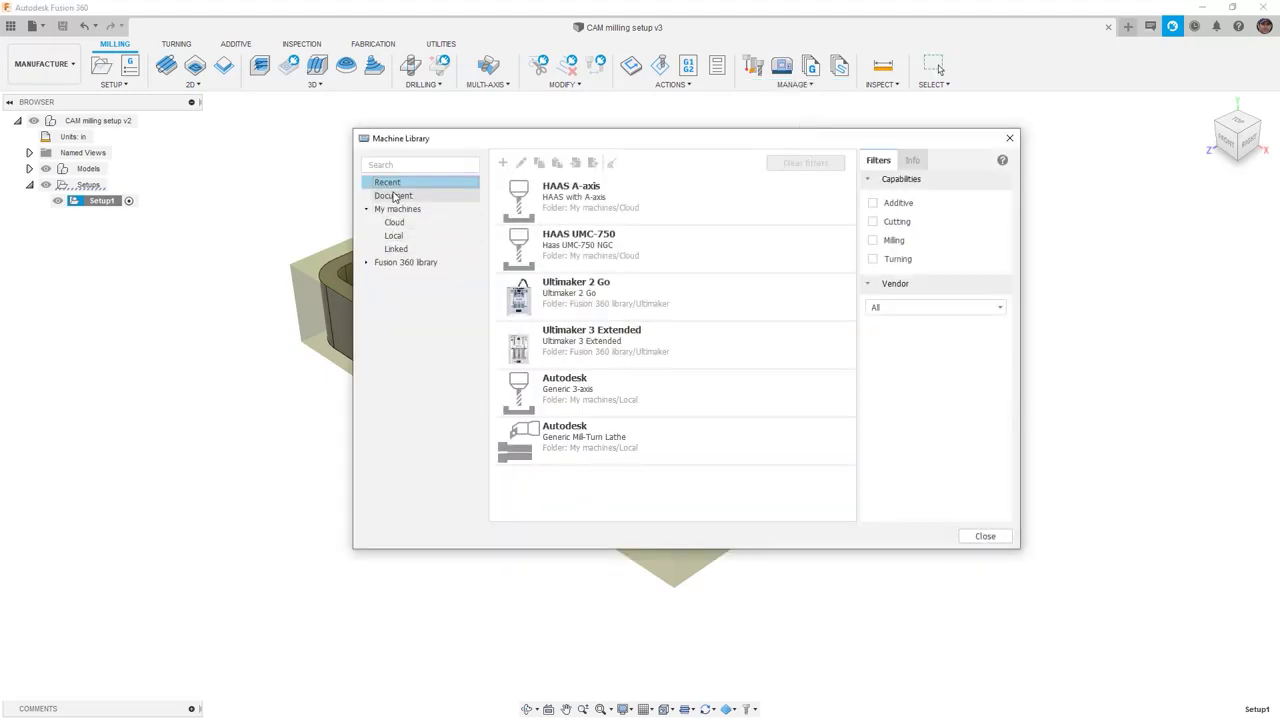
Show HAAS machines from the Fusion 360 library, limited to milling capability.
left_click(395, 196)
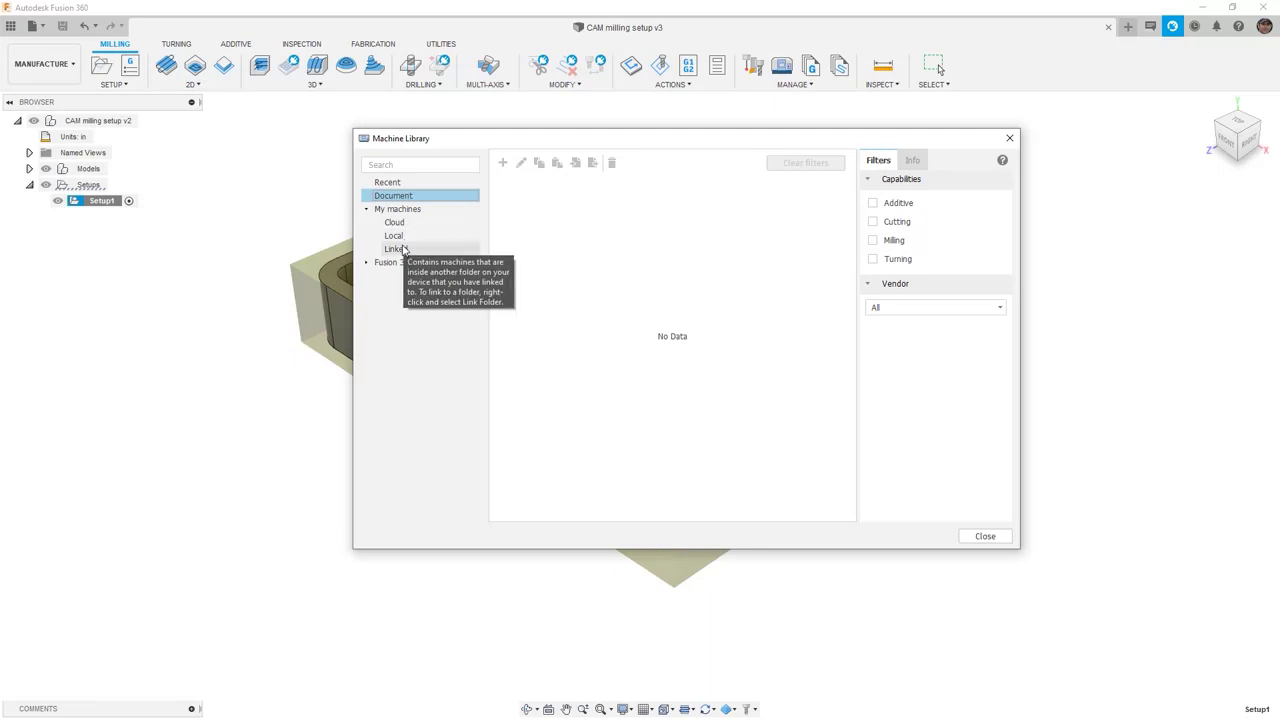
left_click(395, 264)
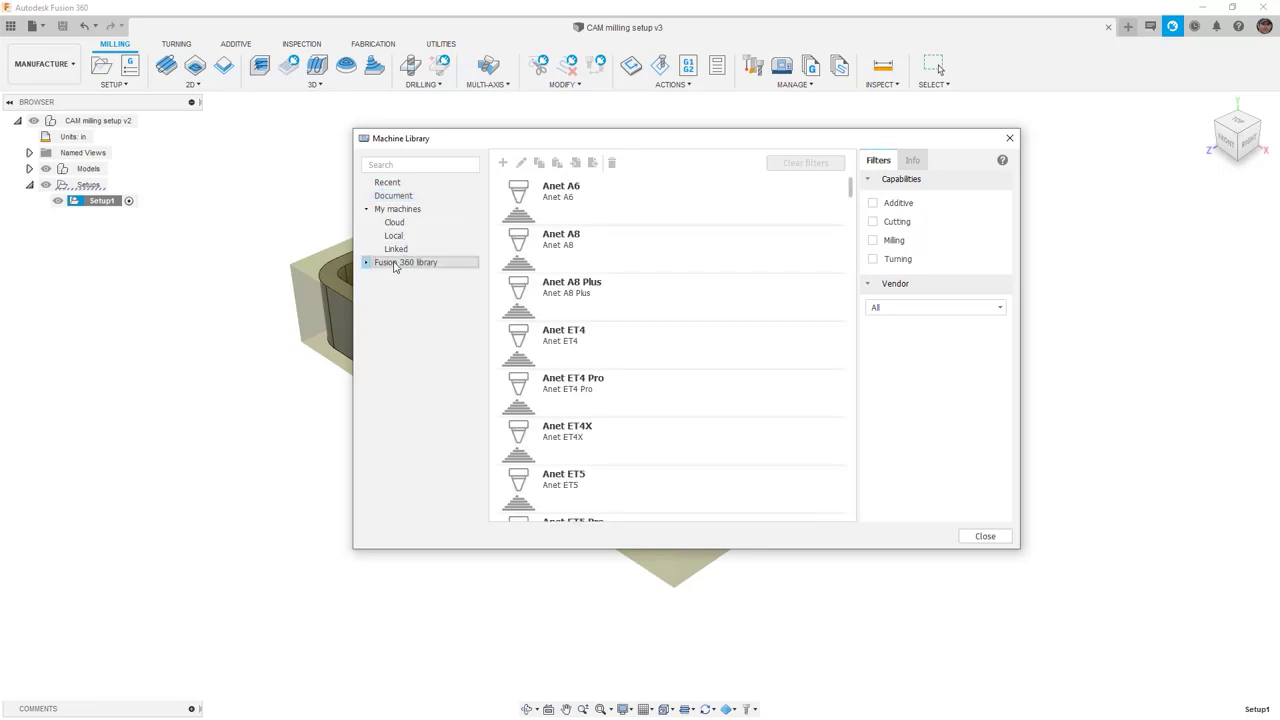
double_click(396, 265)
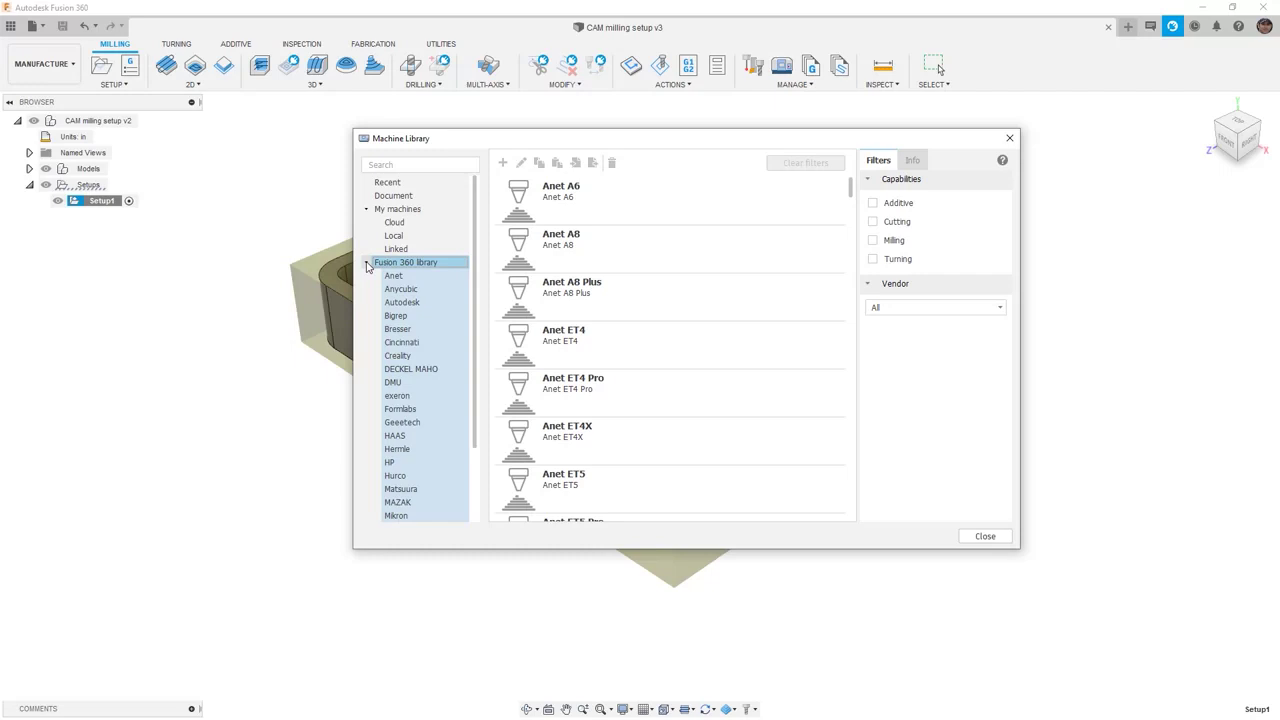
scroll(477, 325, "down", 2)
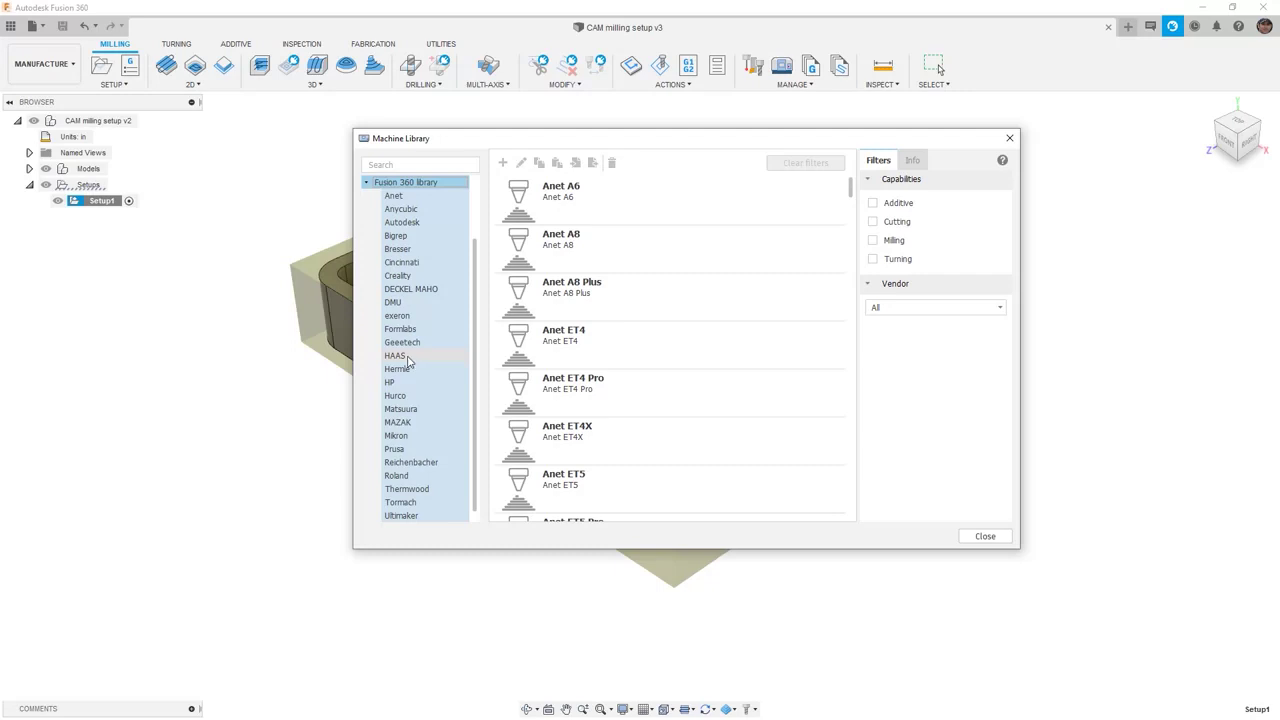
left_click(395, 356)
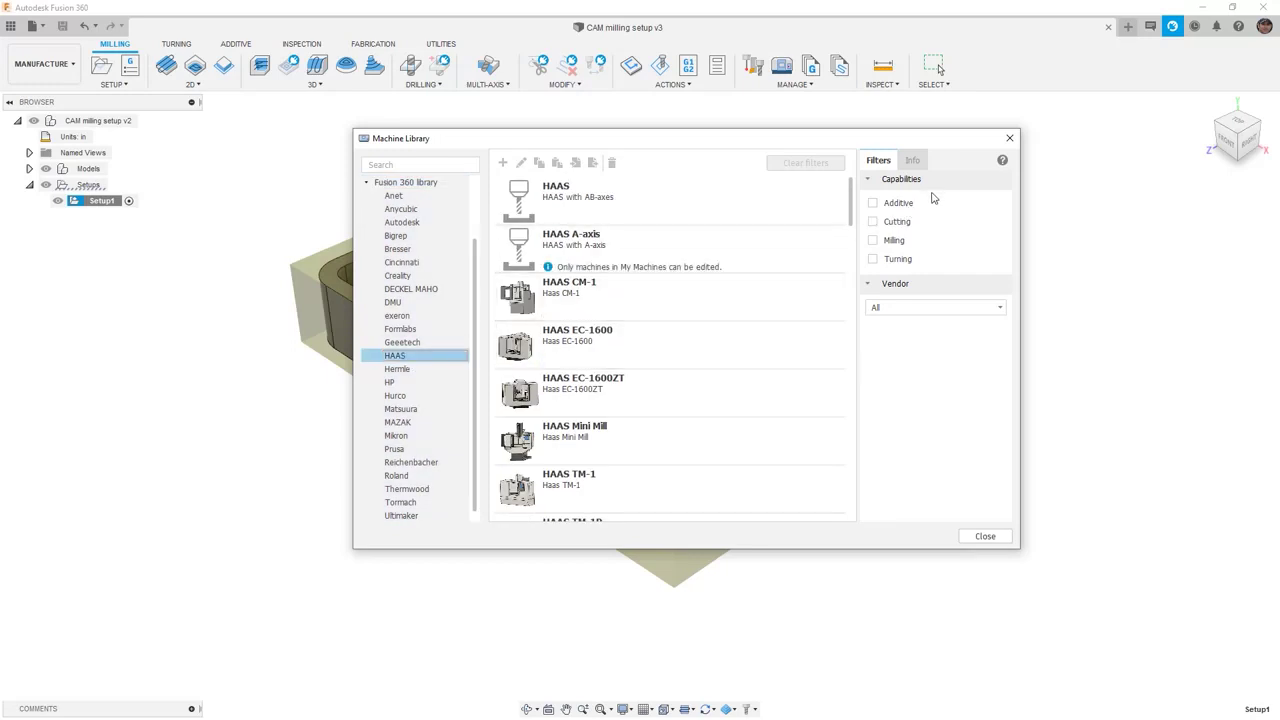
left_click(873, 241)
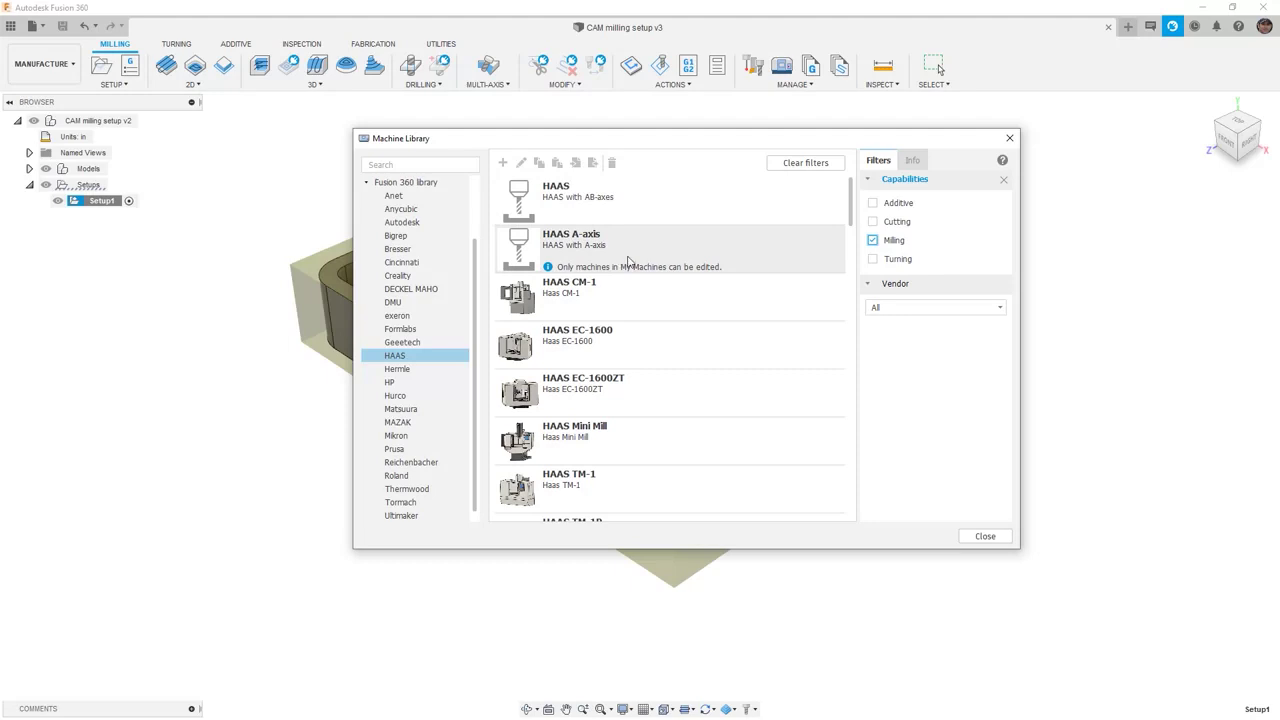
Scroll down the HAAS machine list and inspect the HAAS VF-3 S details.
scroll(640, 261, "down", 3)
scroll(649, 261, "down", 3)
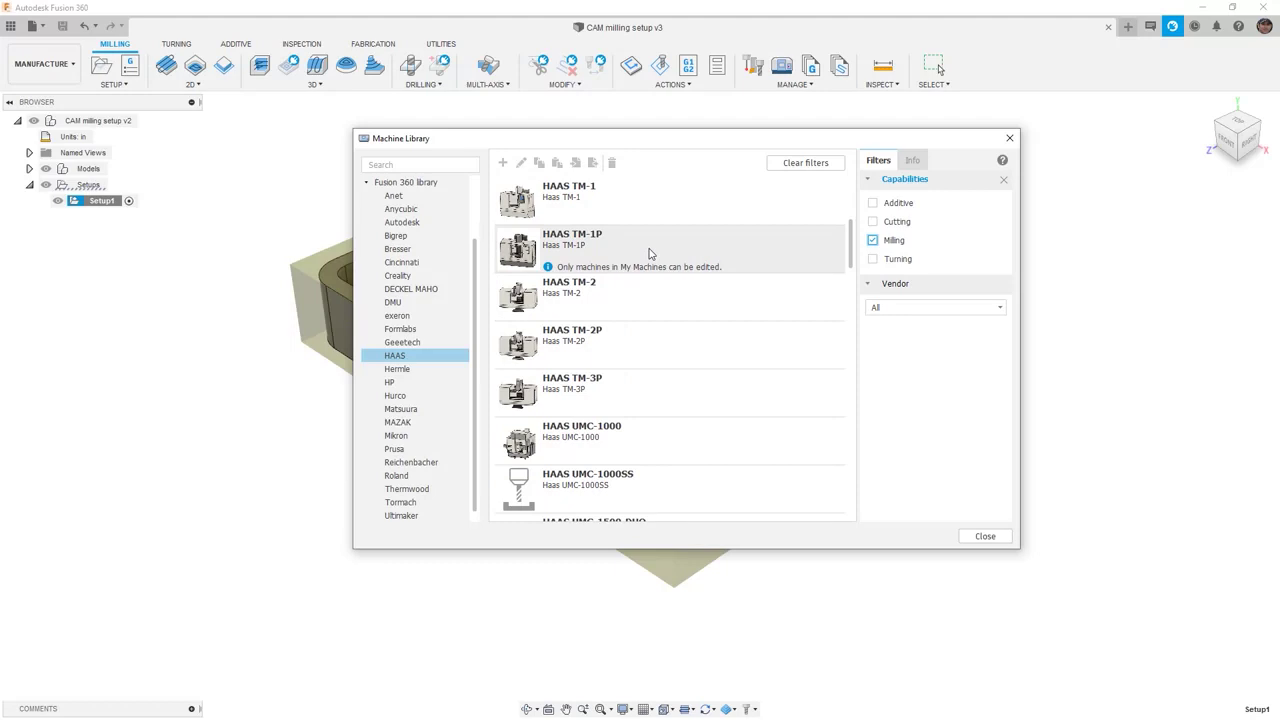
scroll(651, 289, "down", 3)
scroll(654, 320, "down", 6)
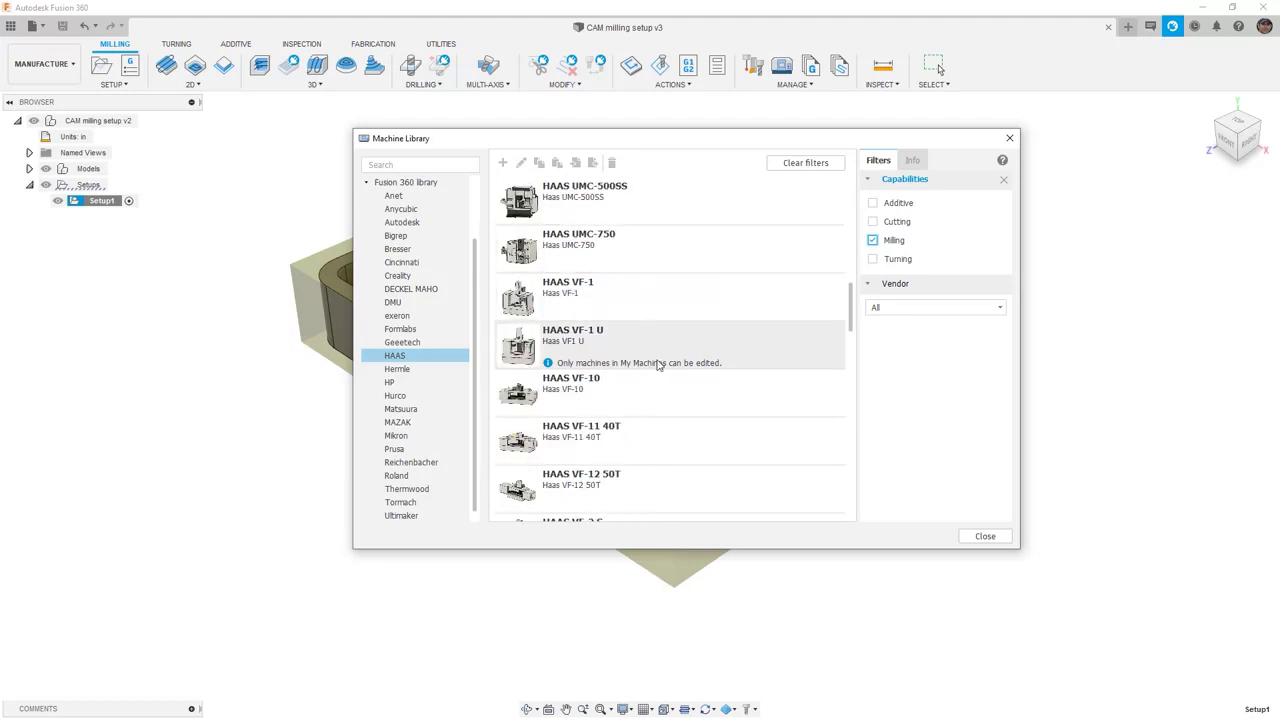
scroll(652, 364, "down", 6)
scroll(650, 365, "down", 3)
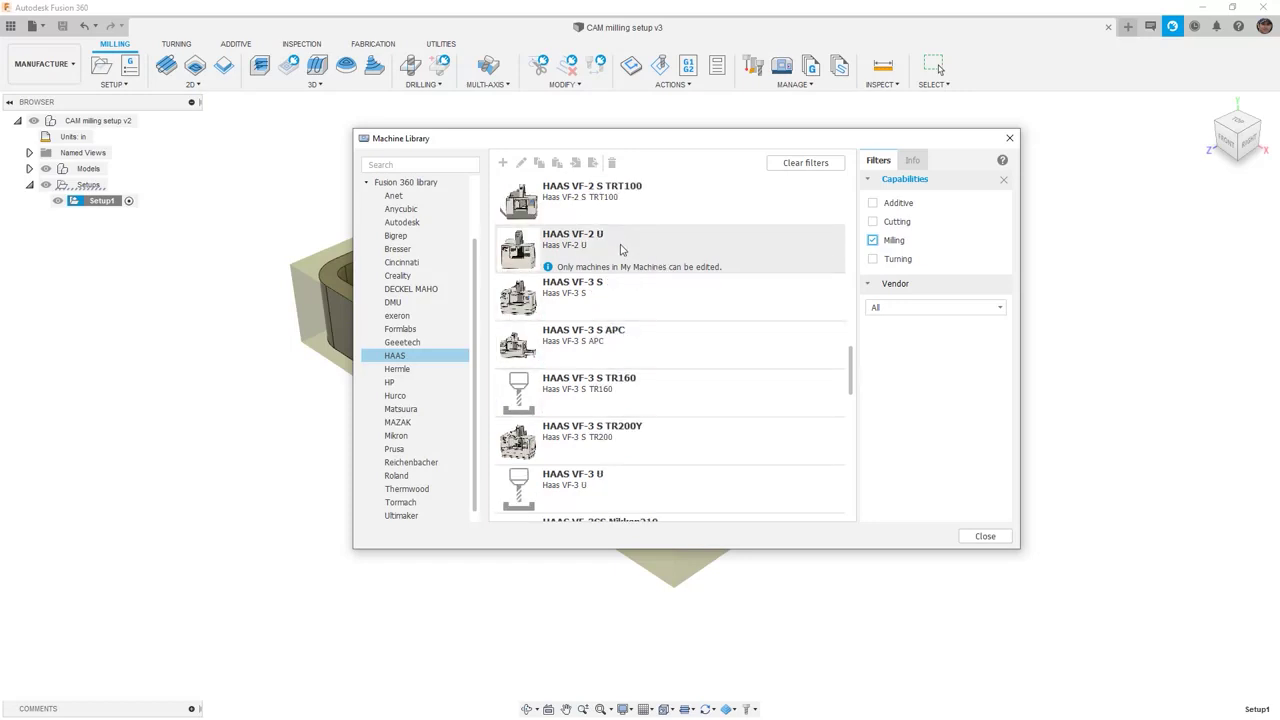
left_click(617, 293)
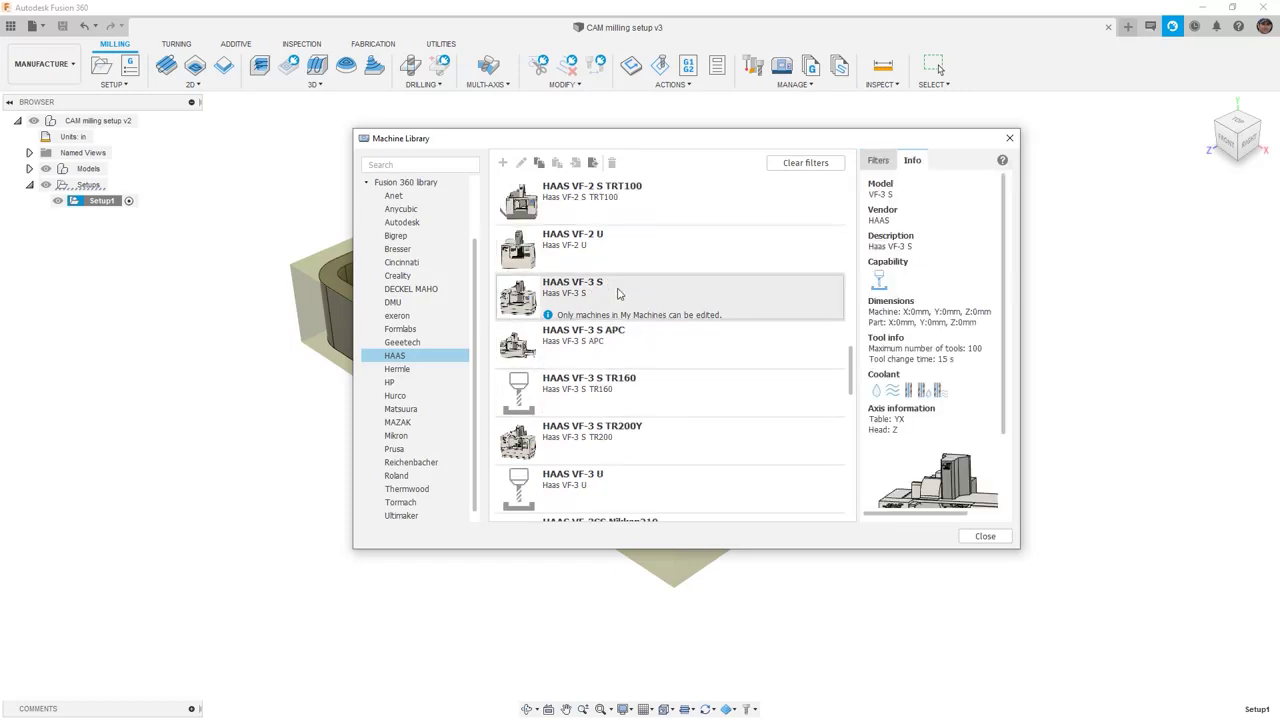
scroll(625, 300, "down", 3)
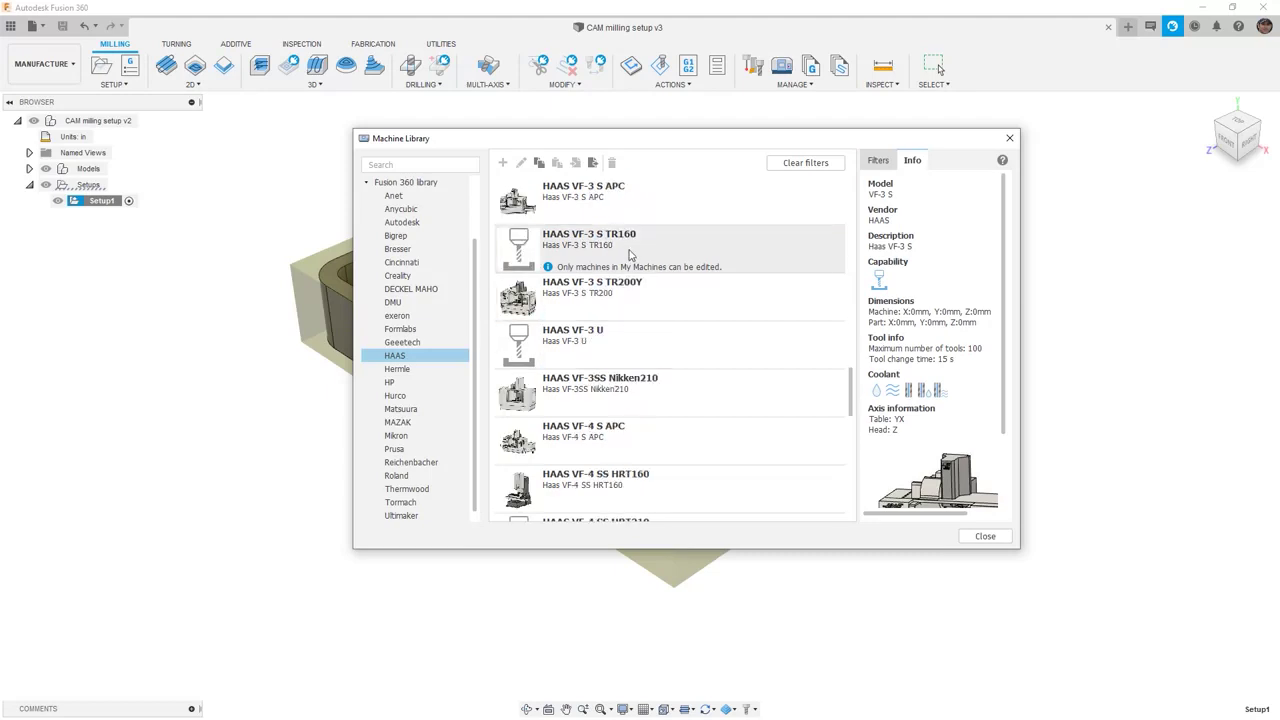
Inspect the VF-3 S TR160, VF-3 S TR200Y and VF-3 U, then scroll to the VM-3 entries.
left_click(631, 243)
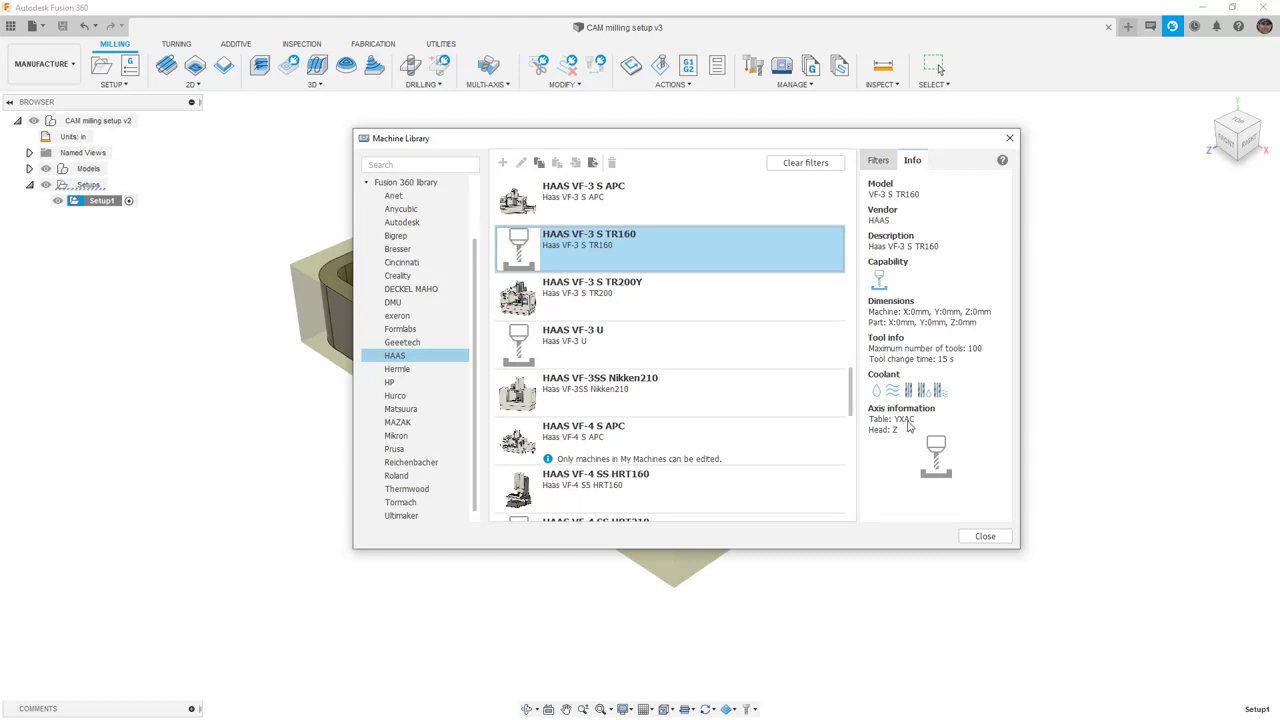
left_click(660, 300)
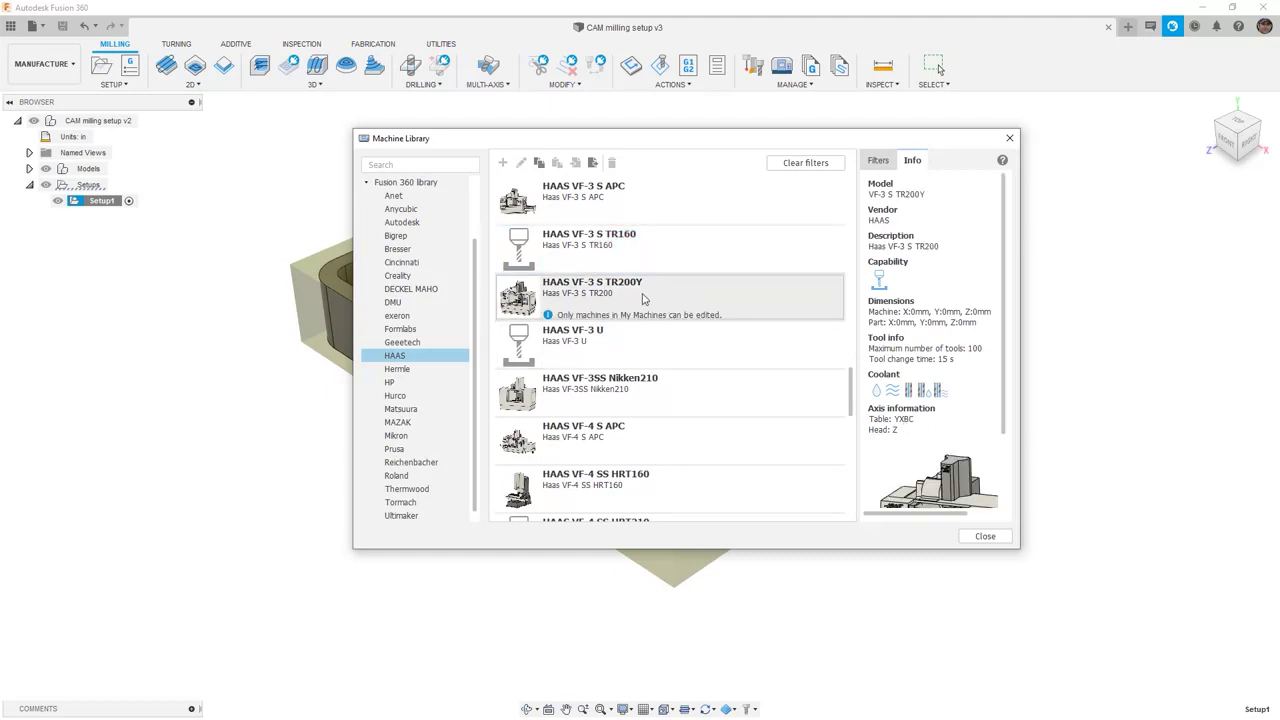
left_click(647, 298)
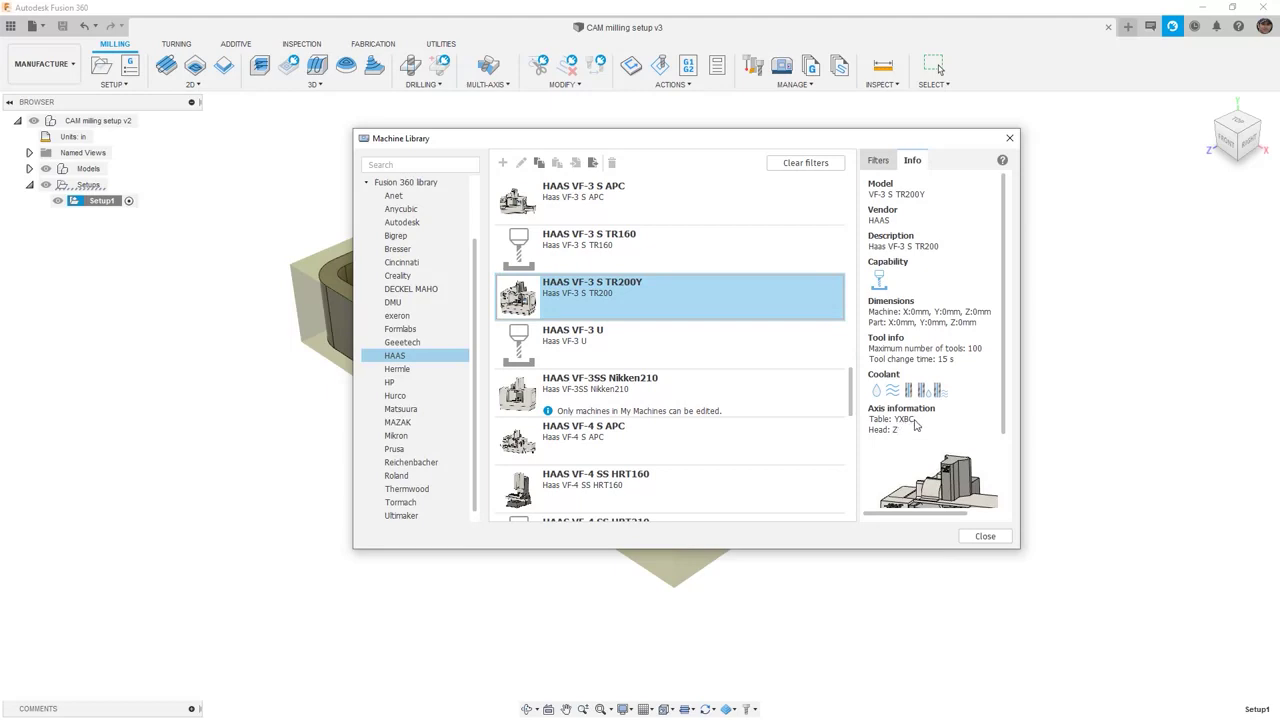
left_click(611, 352)
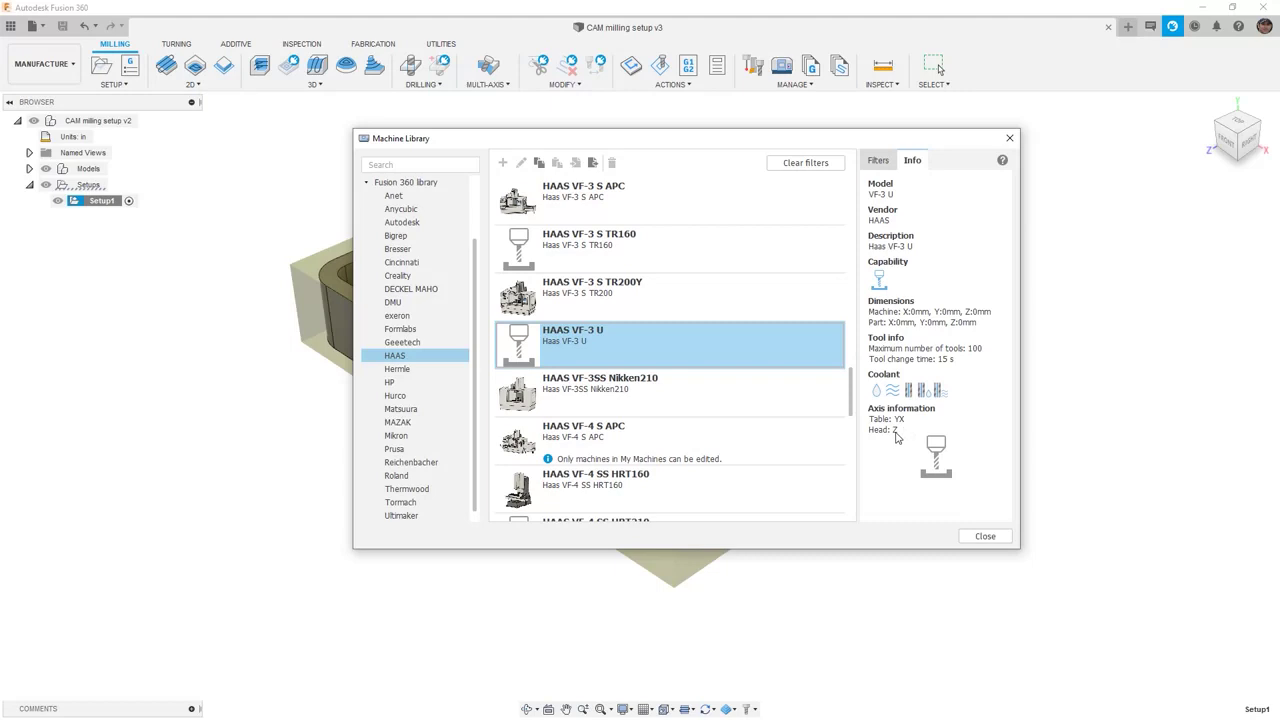
scroll(760, 398, "down", 10)
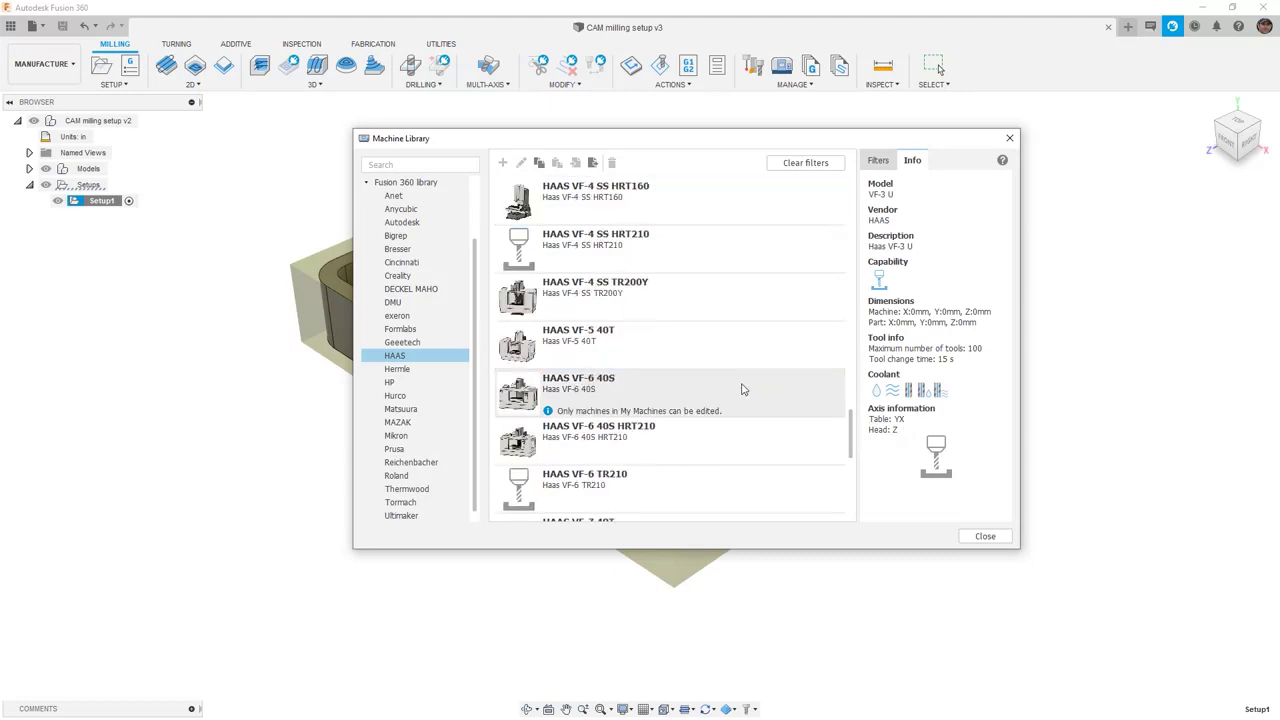
scroll(735, 430, "down", 3)
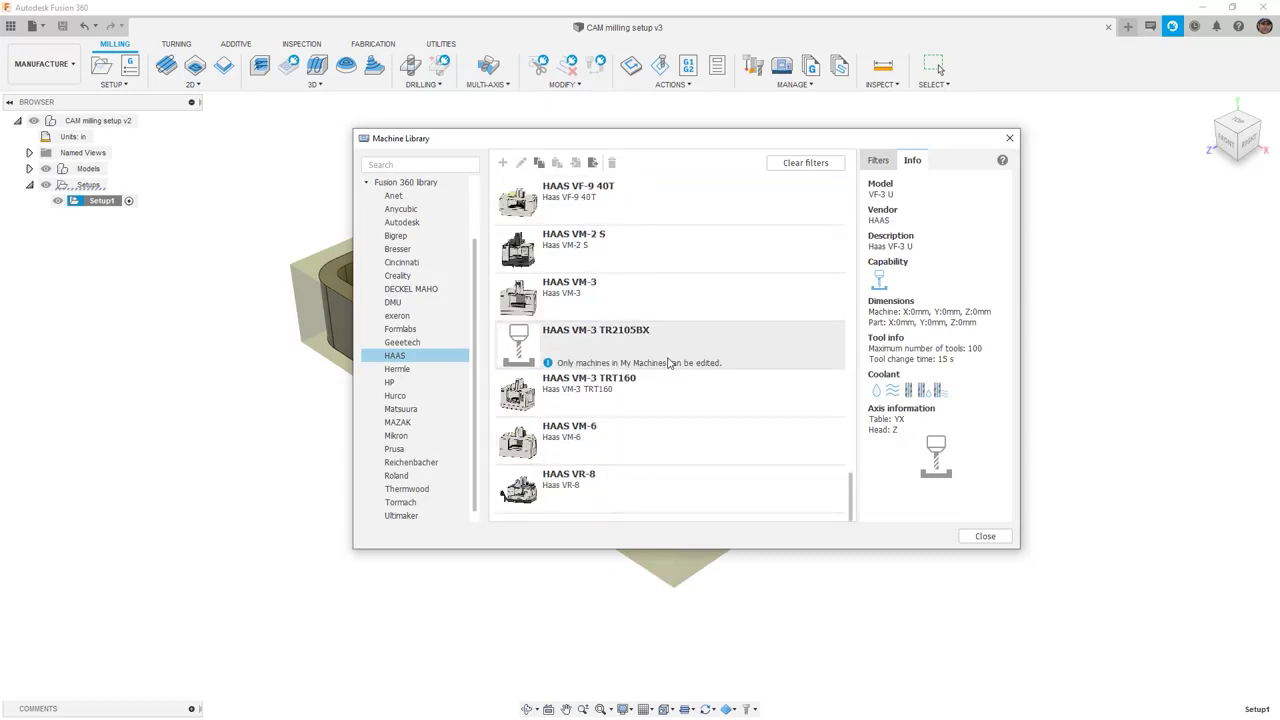
Select the HAAS VM-3 and review its details: up to 100 tools, 15 s tool change.
left_click(677, 317)
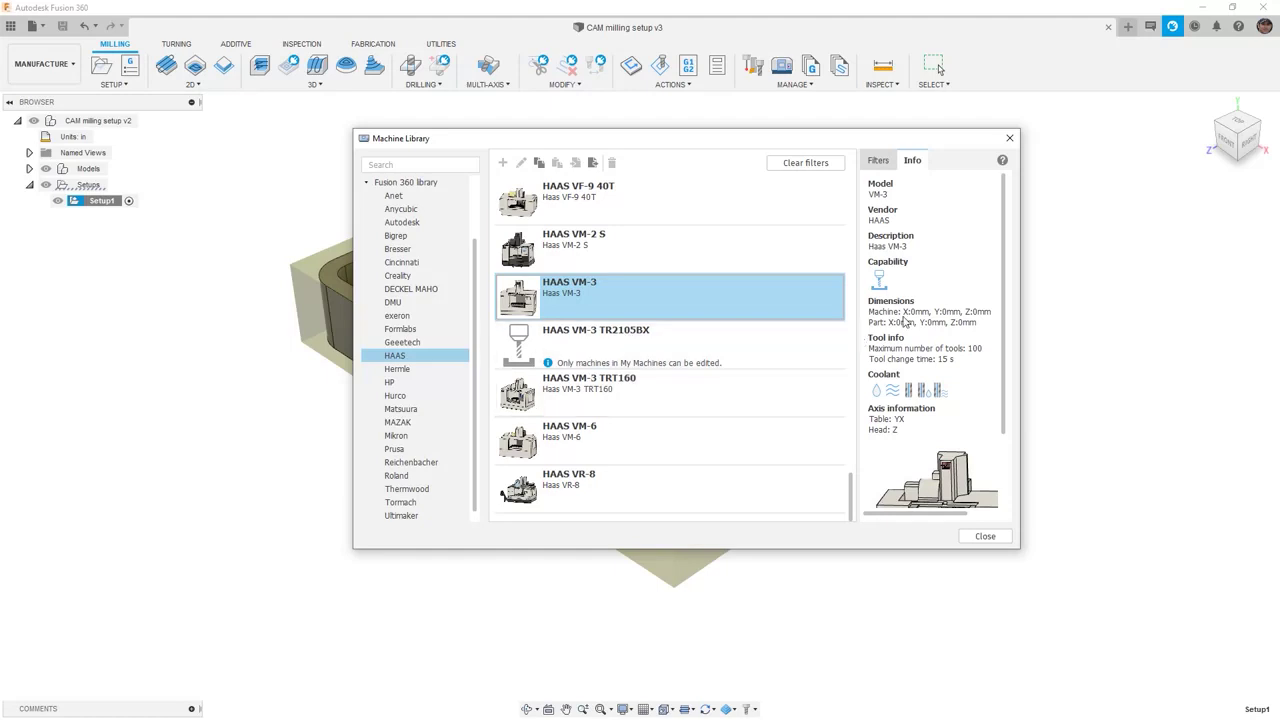
scroll(1004, 330, "down", 2)
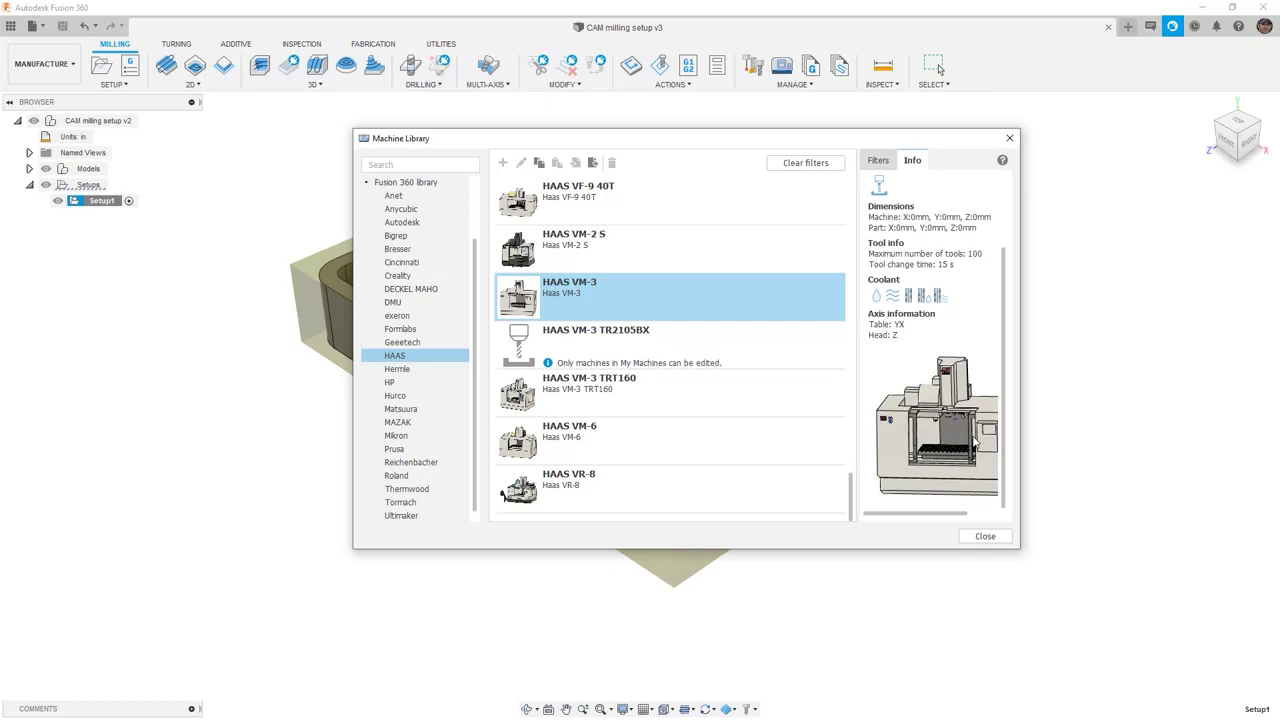
mouse_move(716, 417)
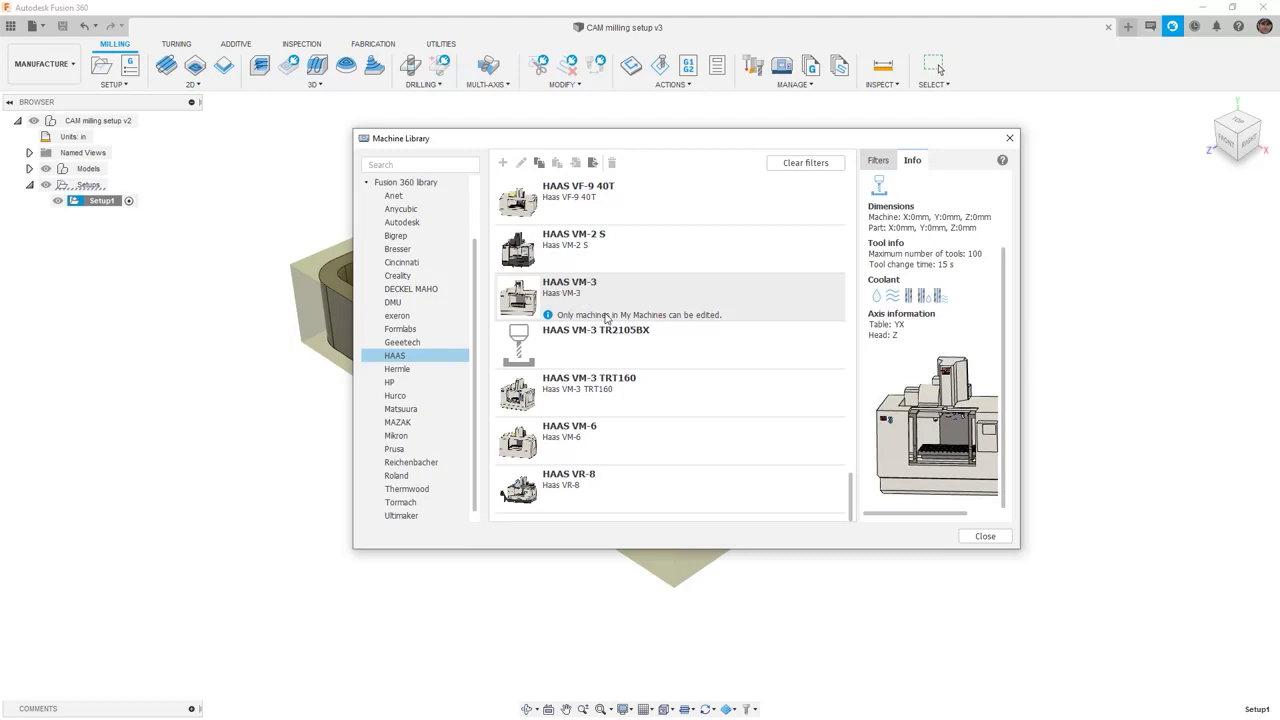
left_click(560, 294)
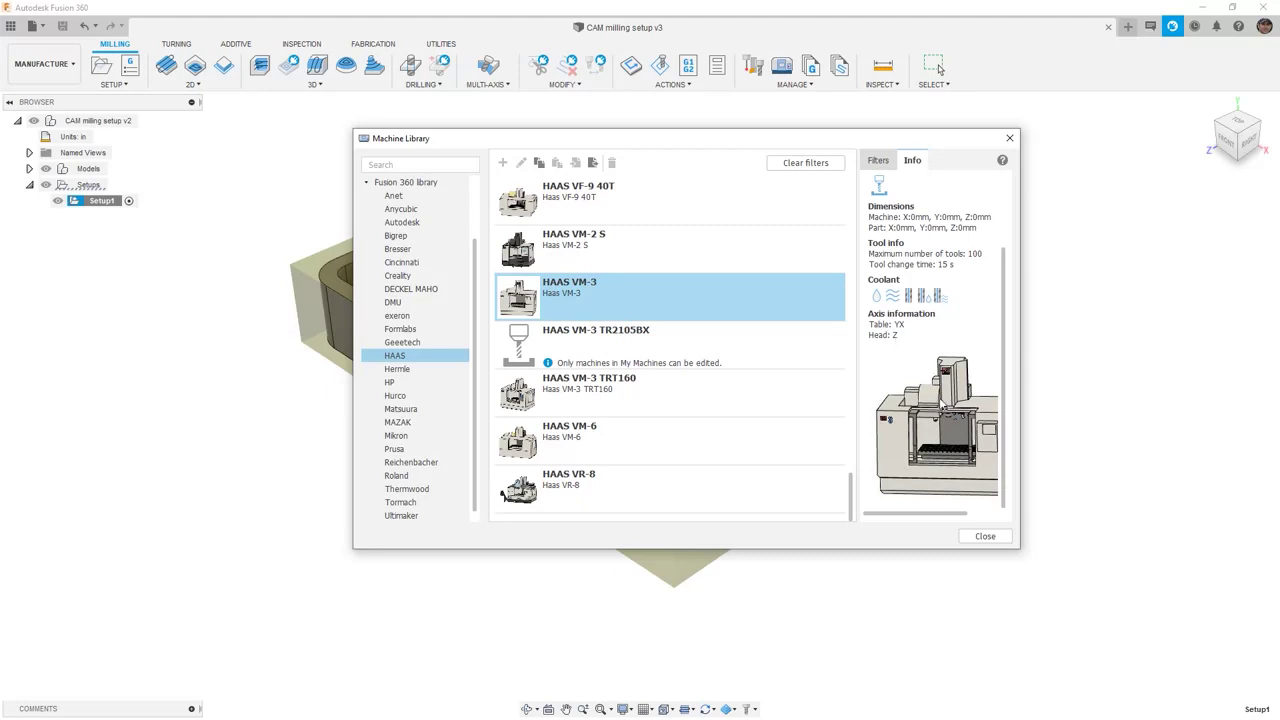
Copy the HAAS VM-3 into My machines > Cloud and edit the pasted copy.
right_click(604, 304)
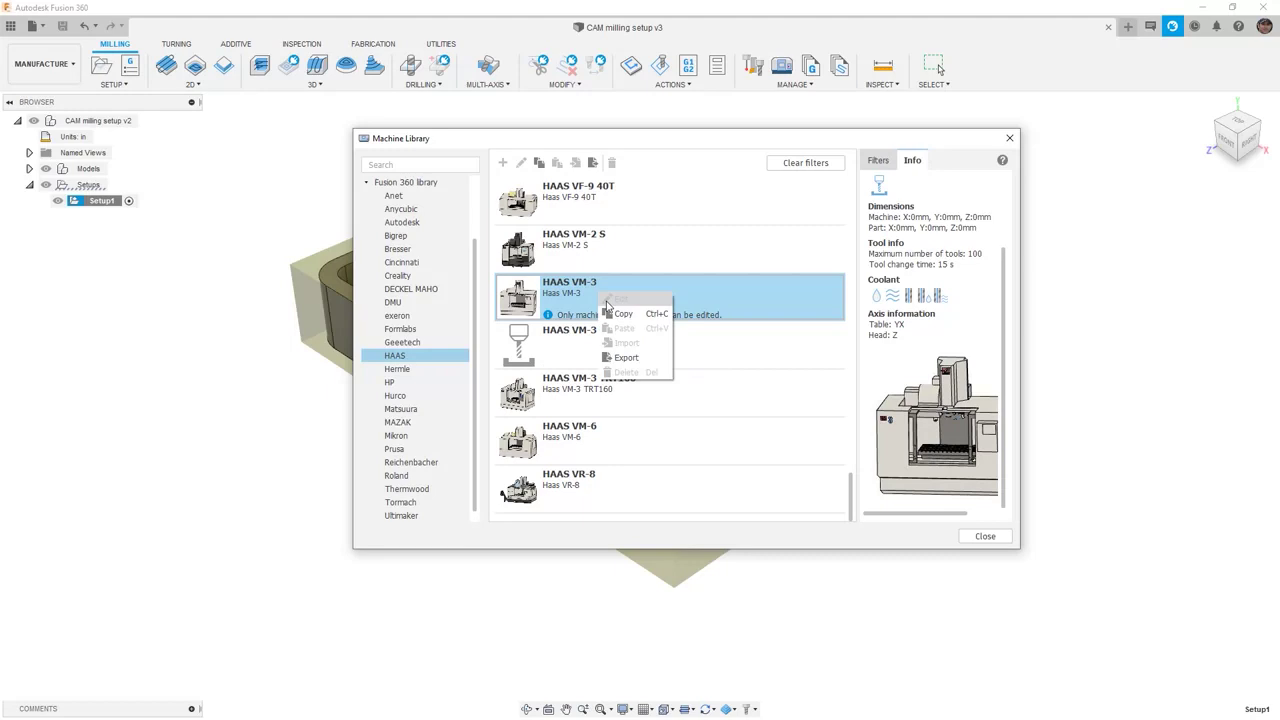
left_click(622, 314)
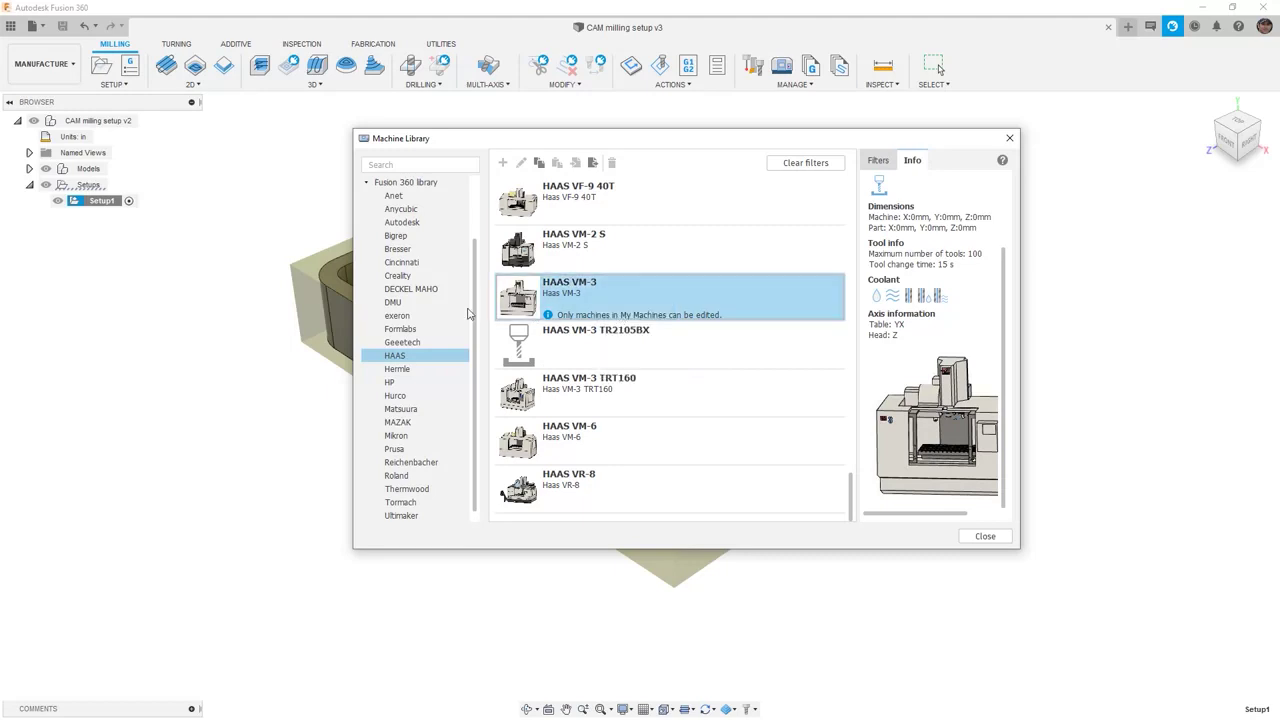
scroll(405, 236, "up", 2)
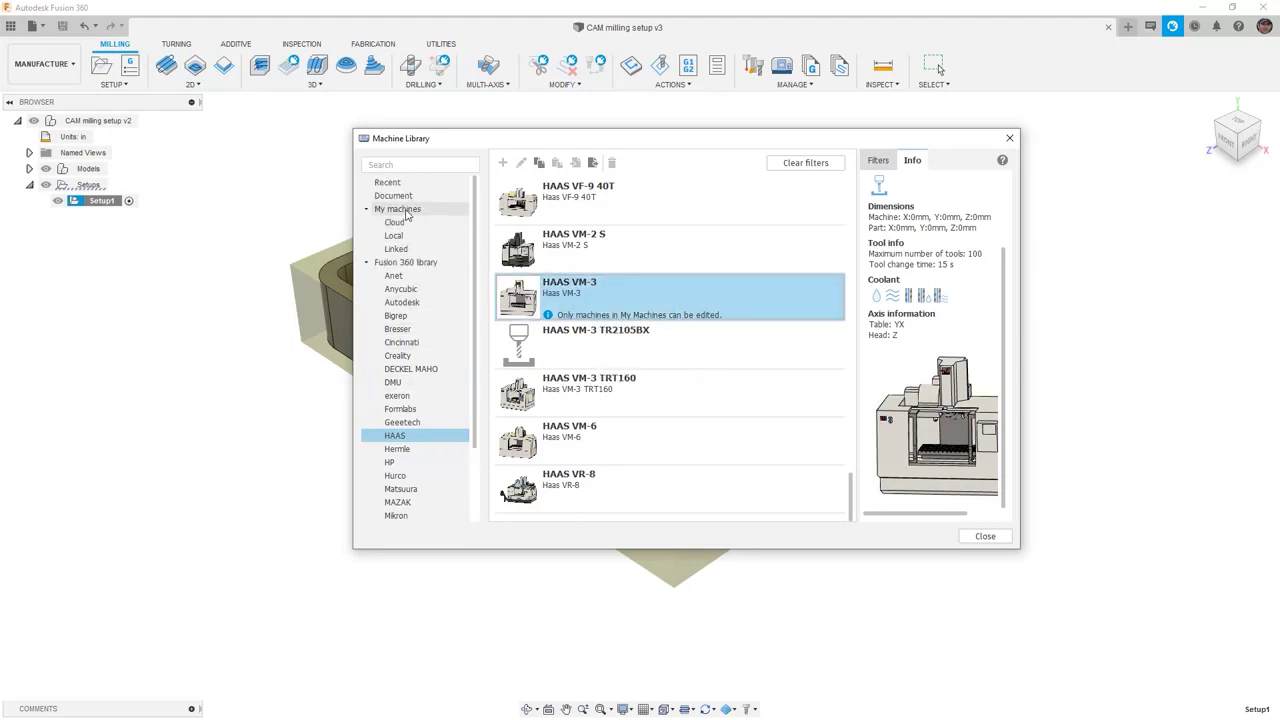
left_click(401, 224)
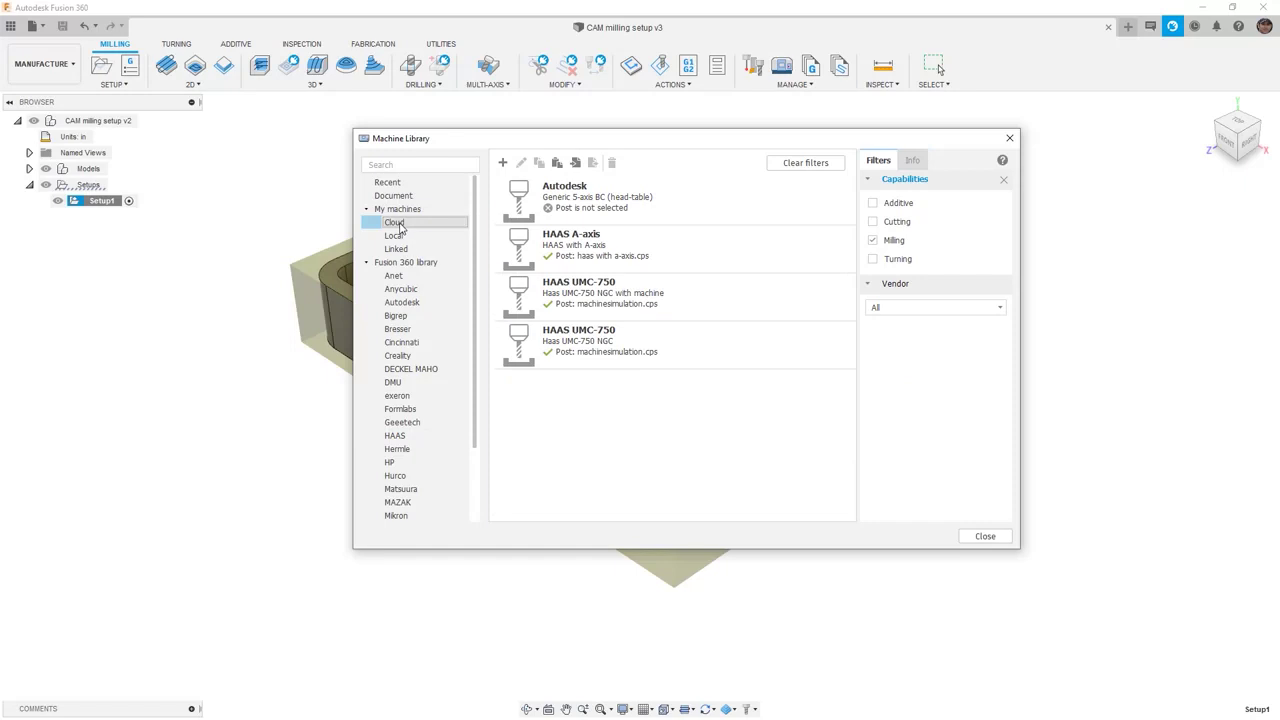
right_click(622, 408)
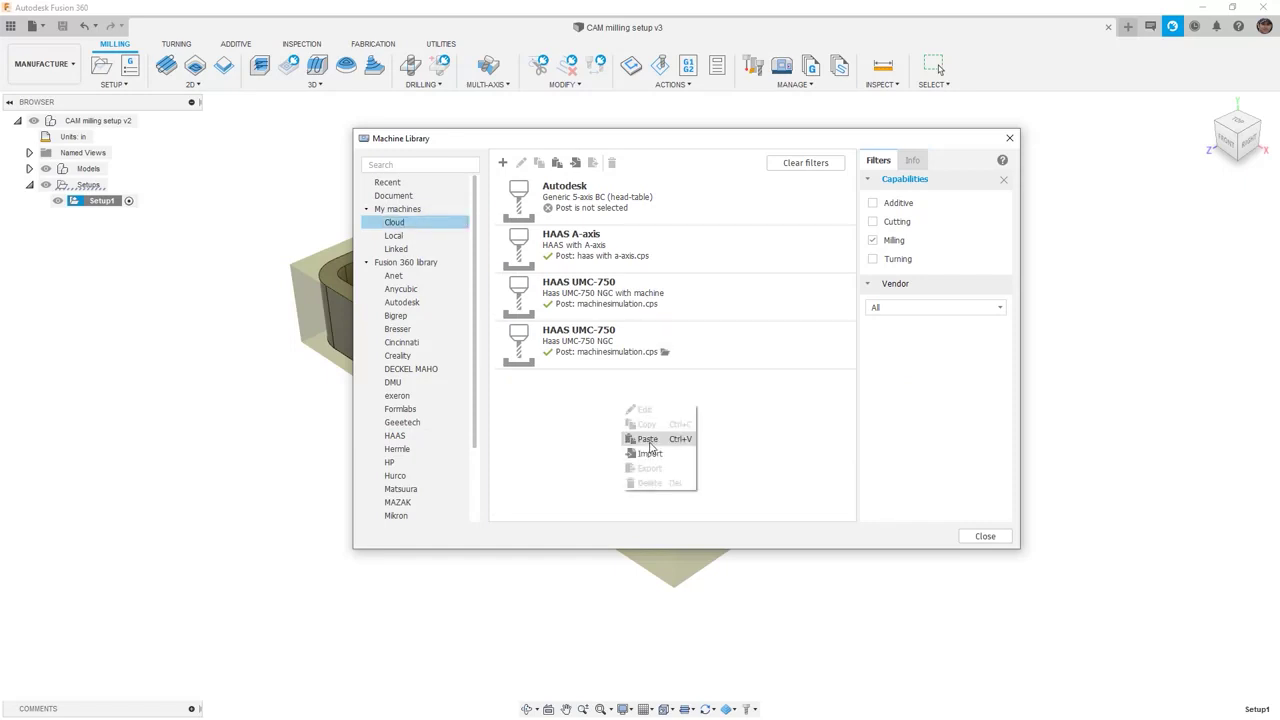
left_click(647, 439)
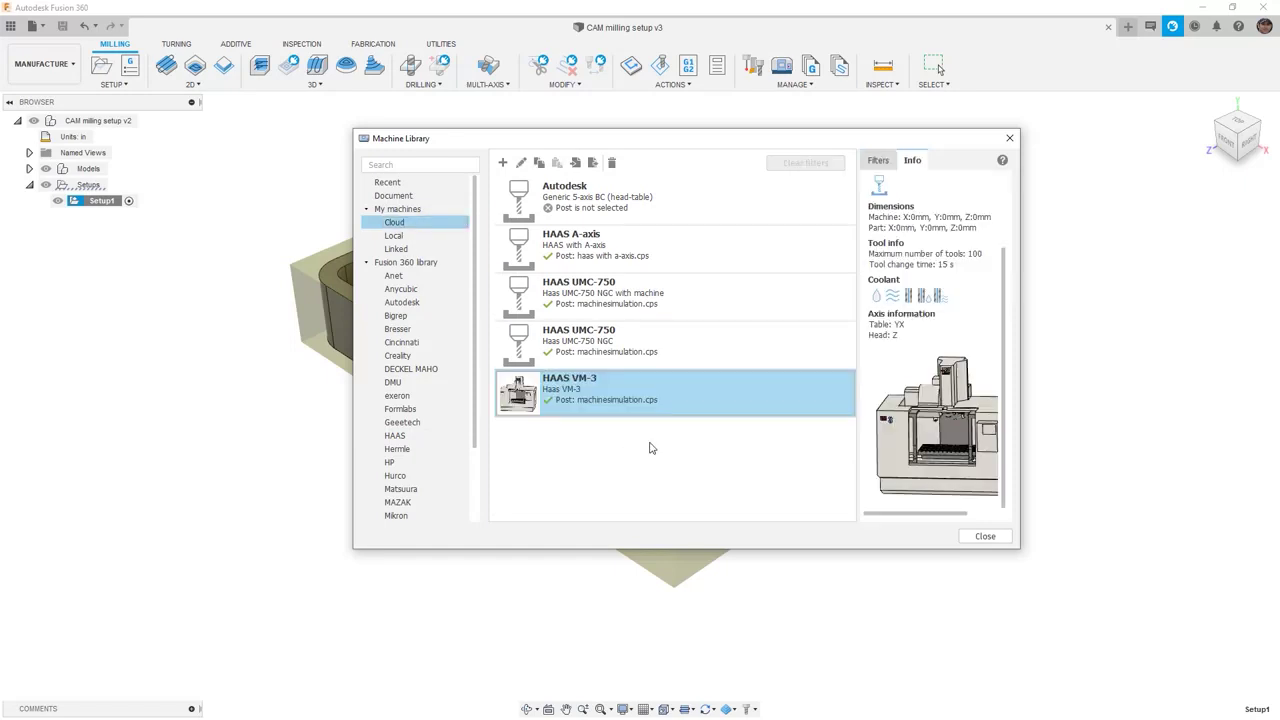
right_click(573, 393)
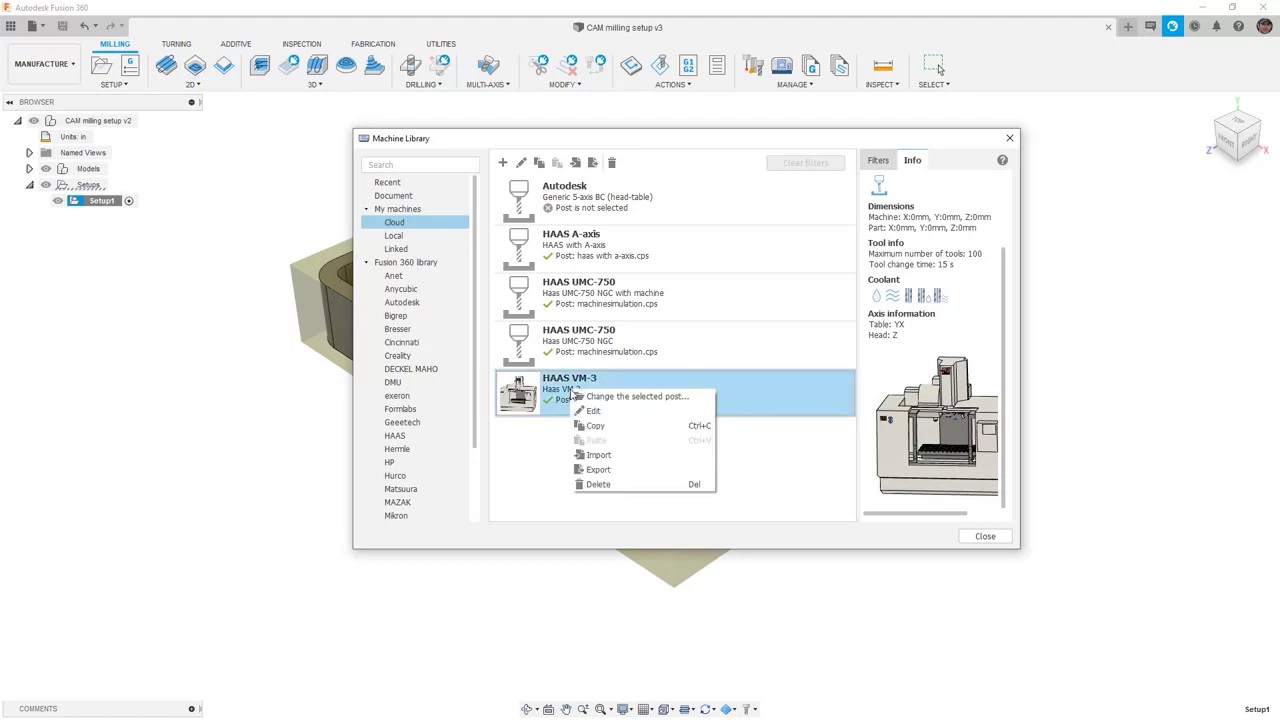
left_click(590, 411)
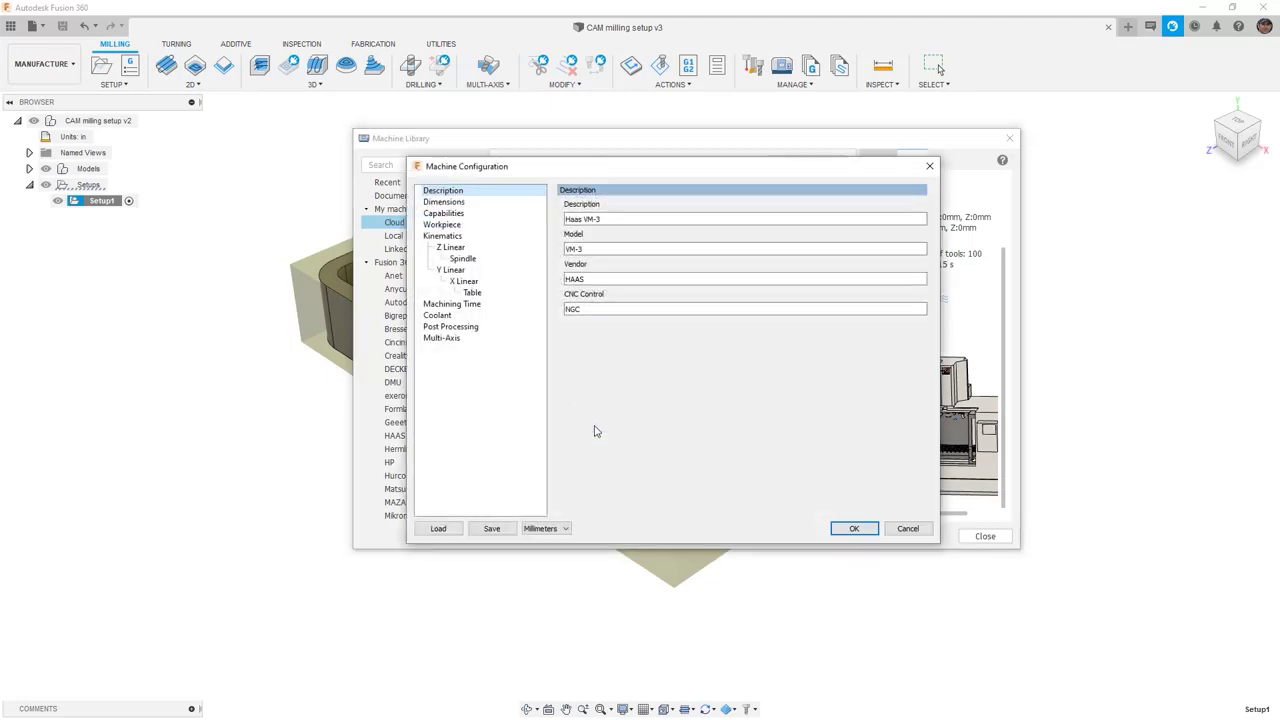
Append 'Video Edit' to the copied machine's description, making it 'Haas VM-3 Video Edit'.
left_click(613, 219)
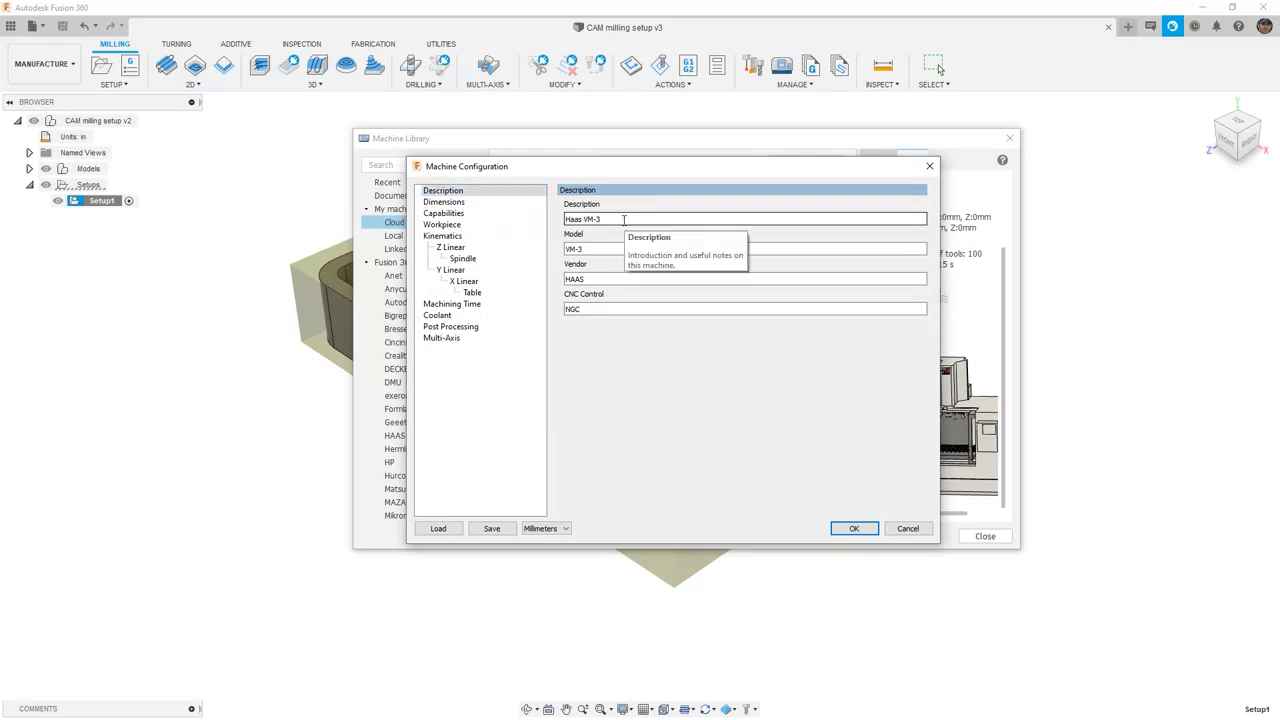
type("Video Edit")
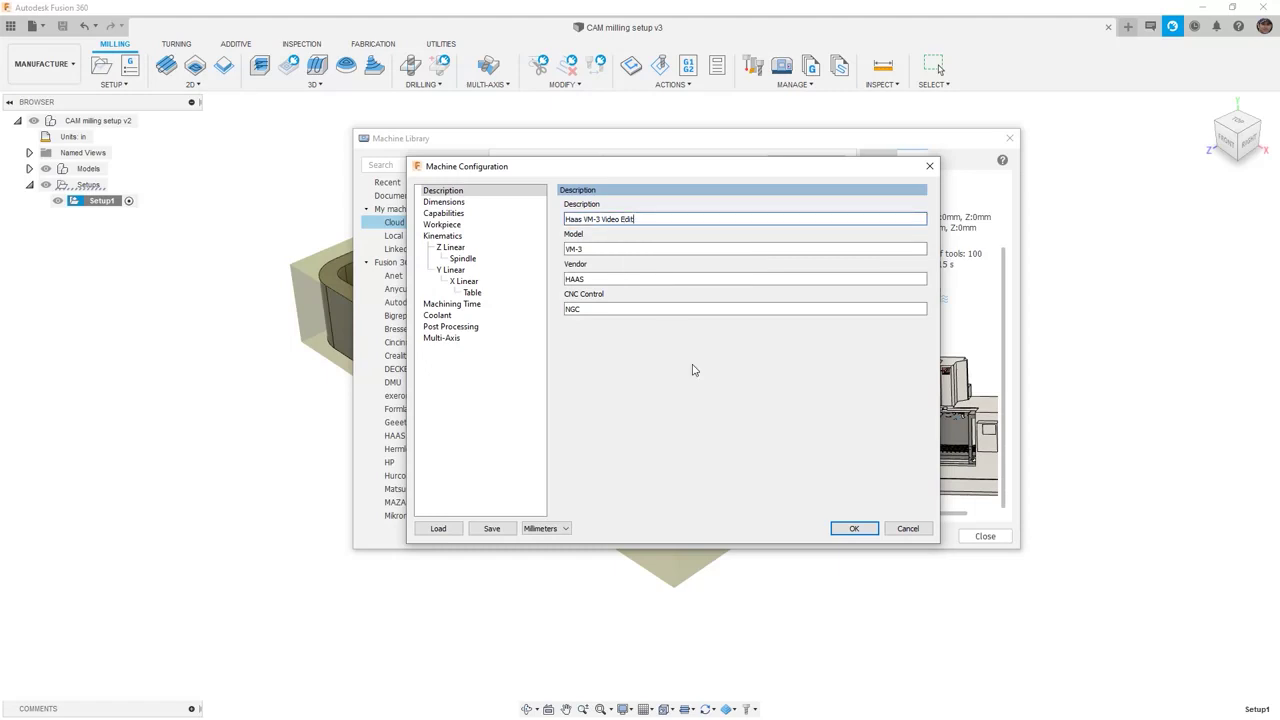
left_click(477, 205)
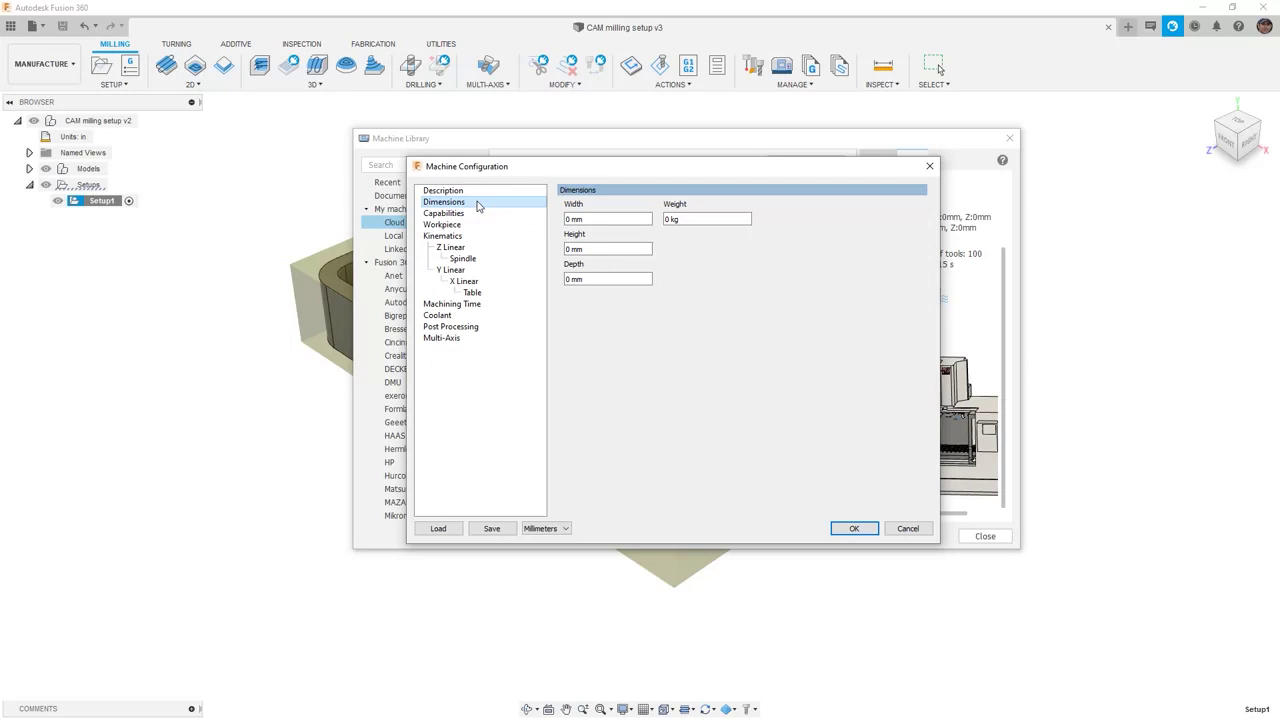
Change the machine's Number of Tools from 100 to 30 and its units to inches.
left_click(476, 214)
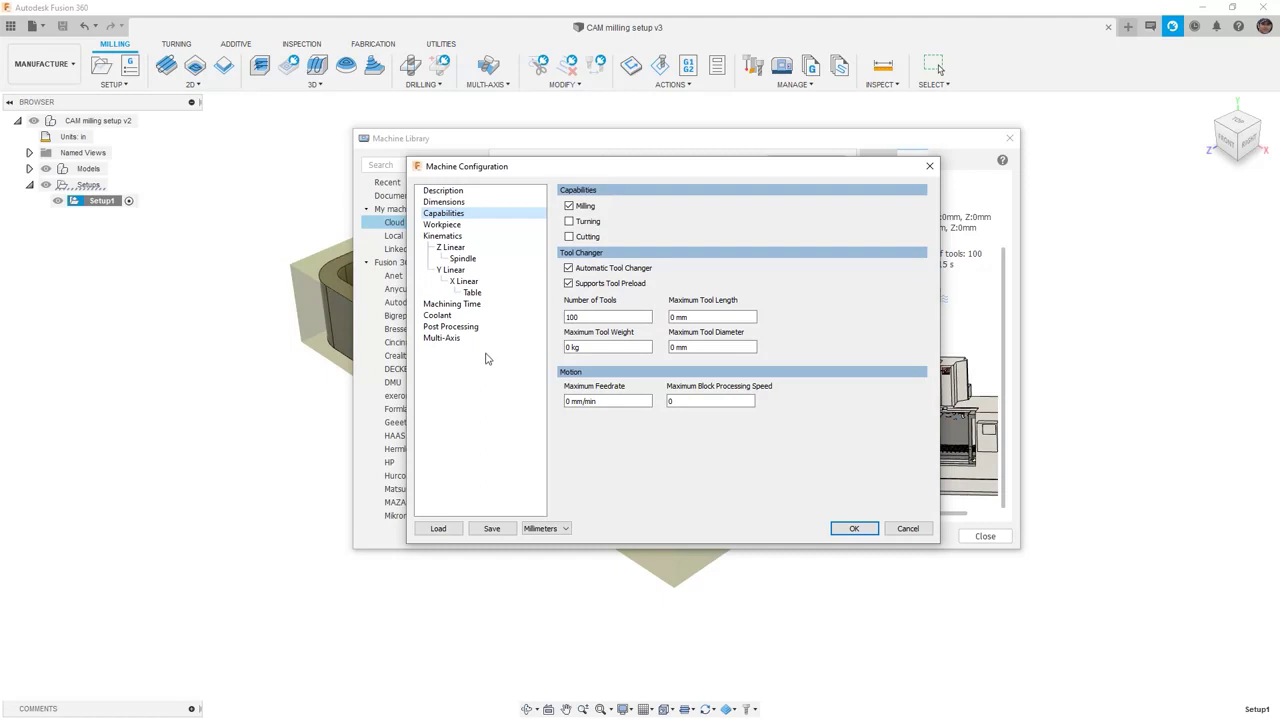
left_click_drag(596, 317, 552, 320)
type("30")
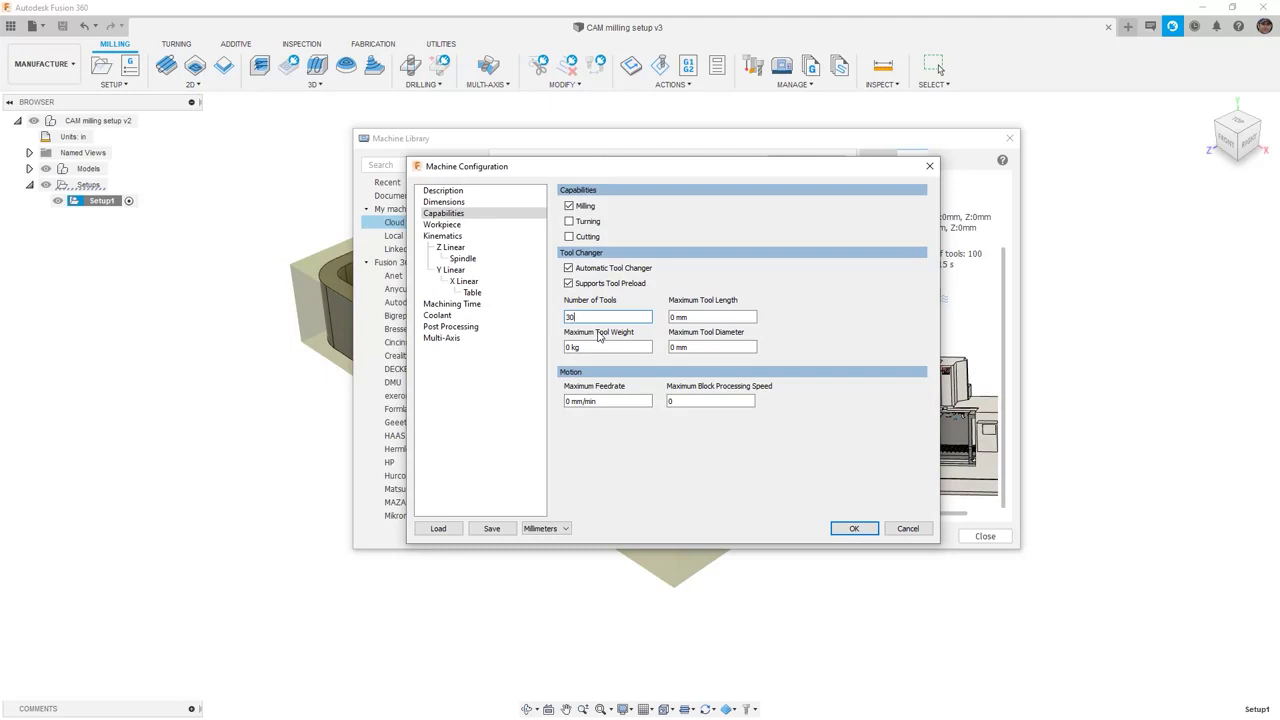
left_click(474, 229)
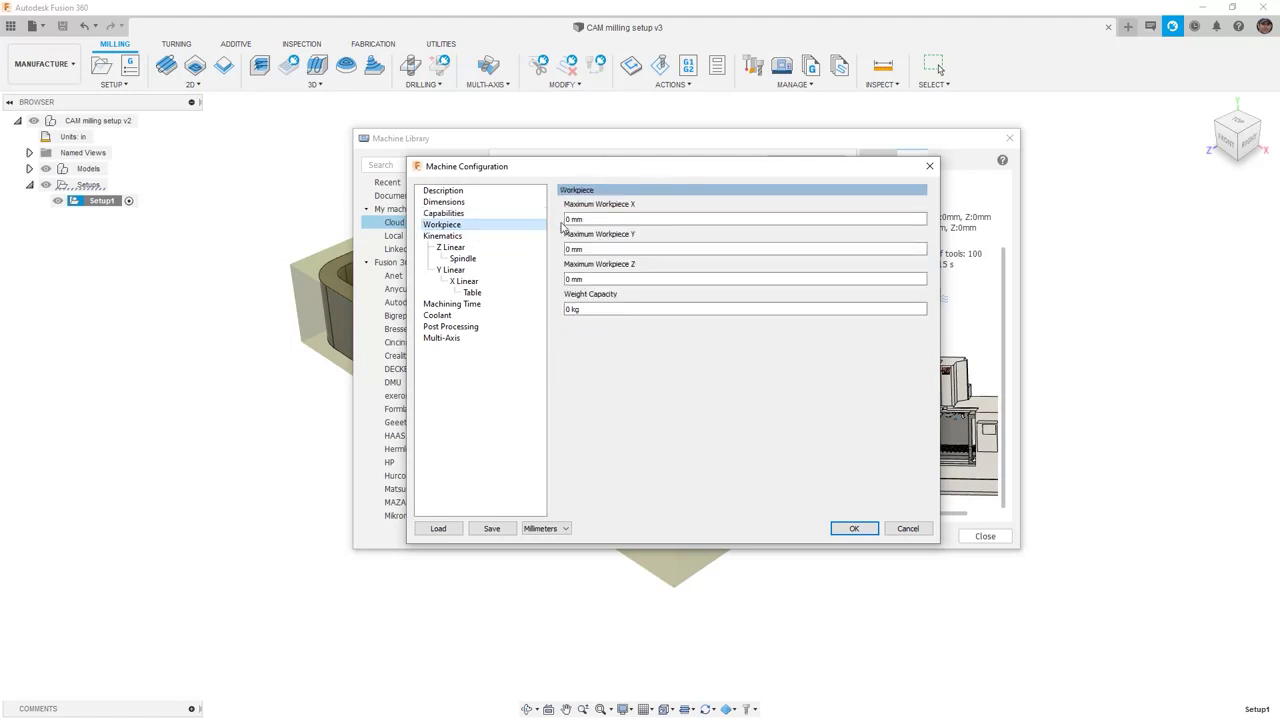
left_click(543, 528)
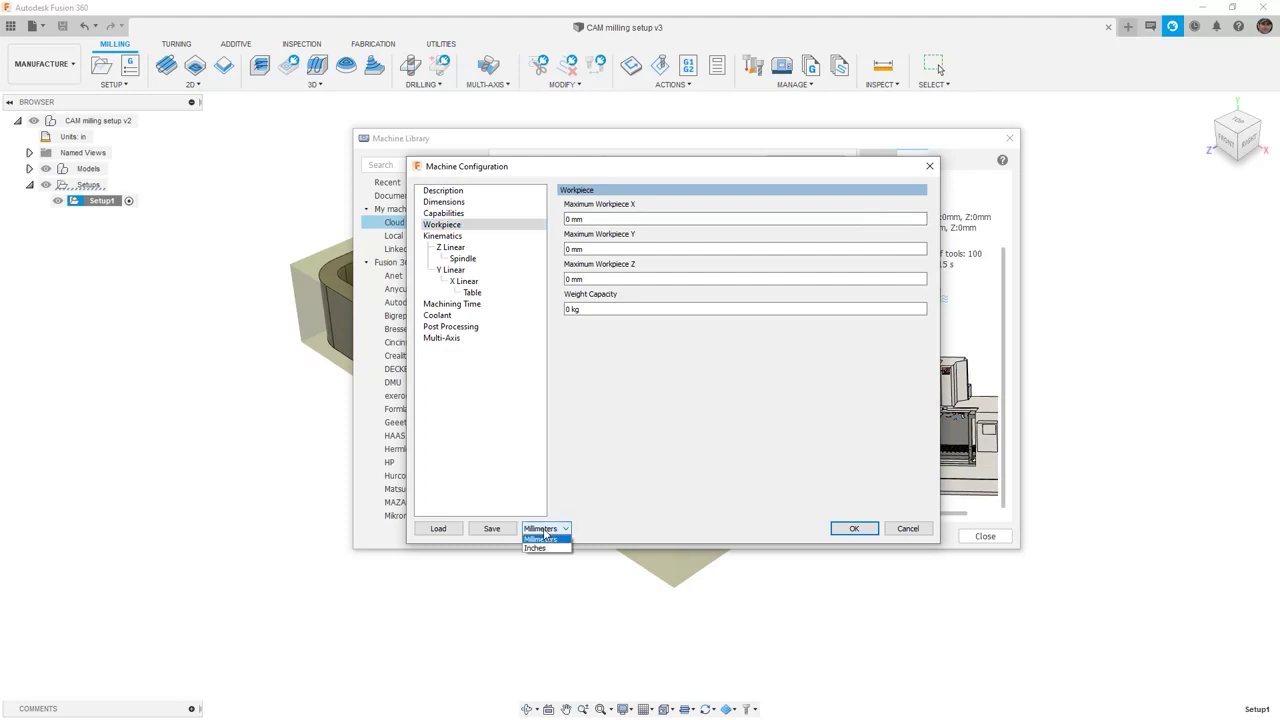
left_click(545, 550)
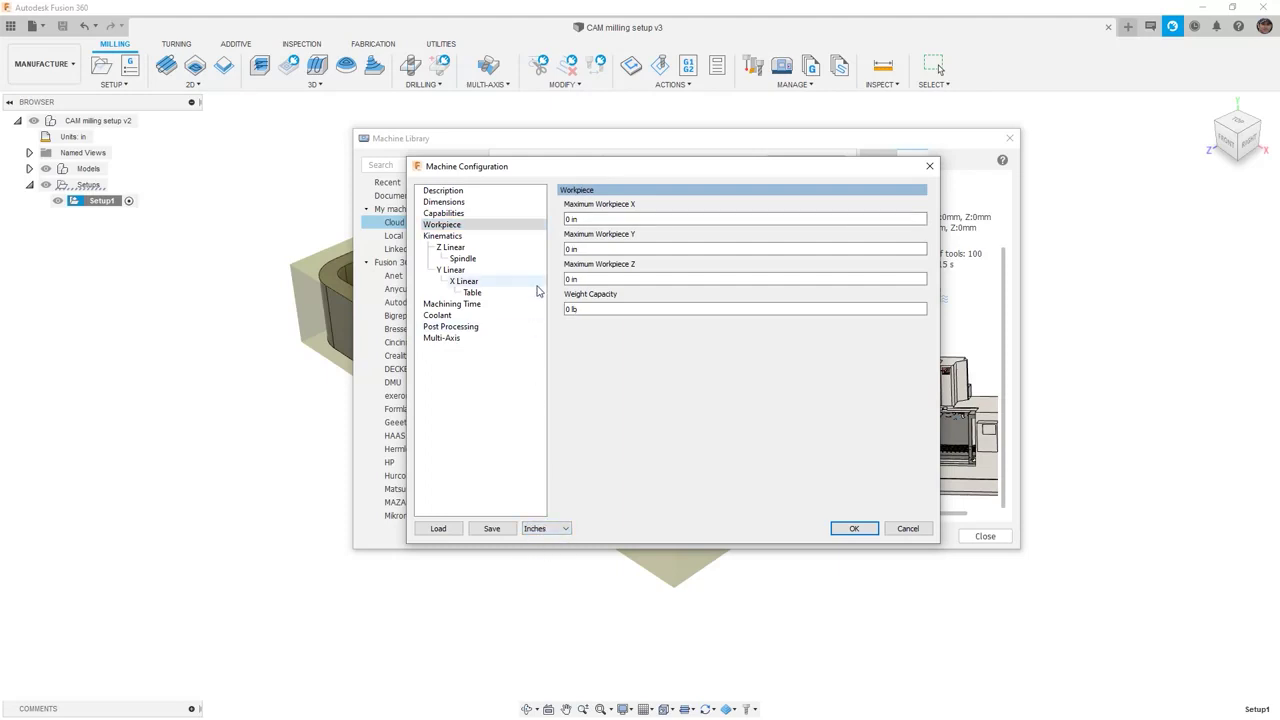
left_click(468, 237)
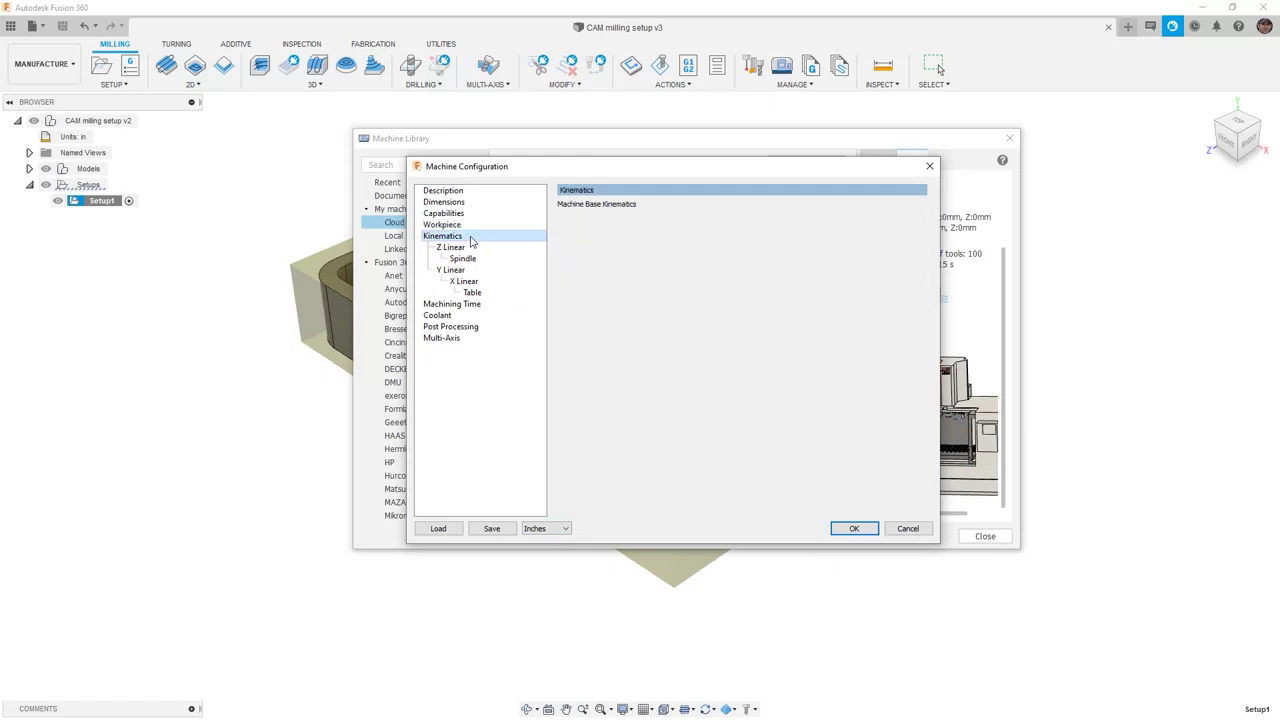
Give the Z Linear axis a 710 in/min rapid and 500 in/min max feedrate.
left_click(470, 248)
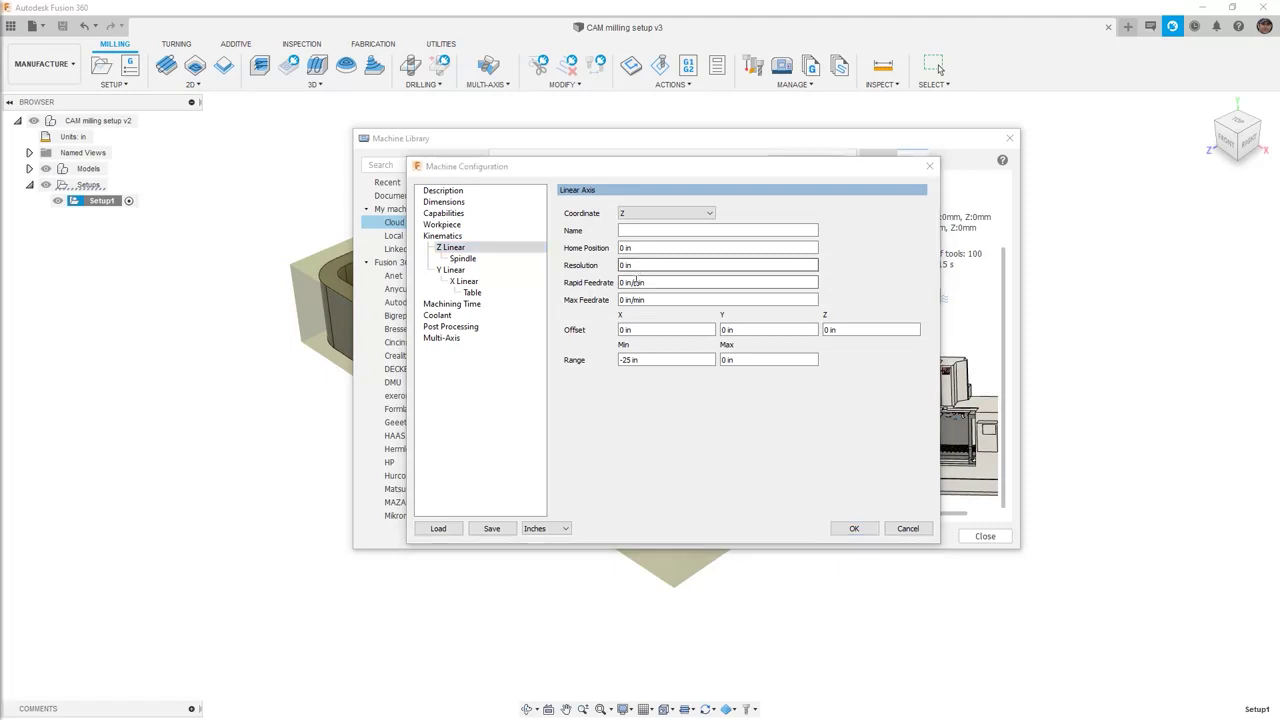
double_click(620, 283)
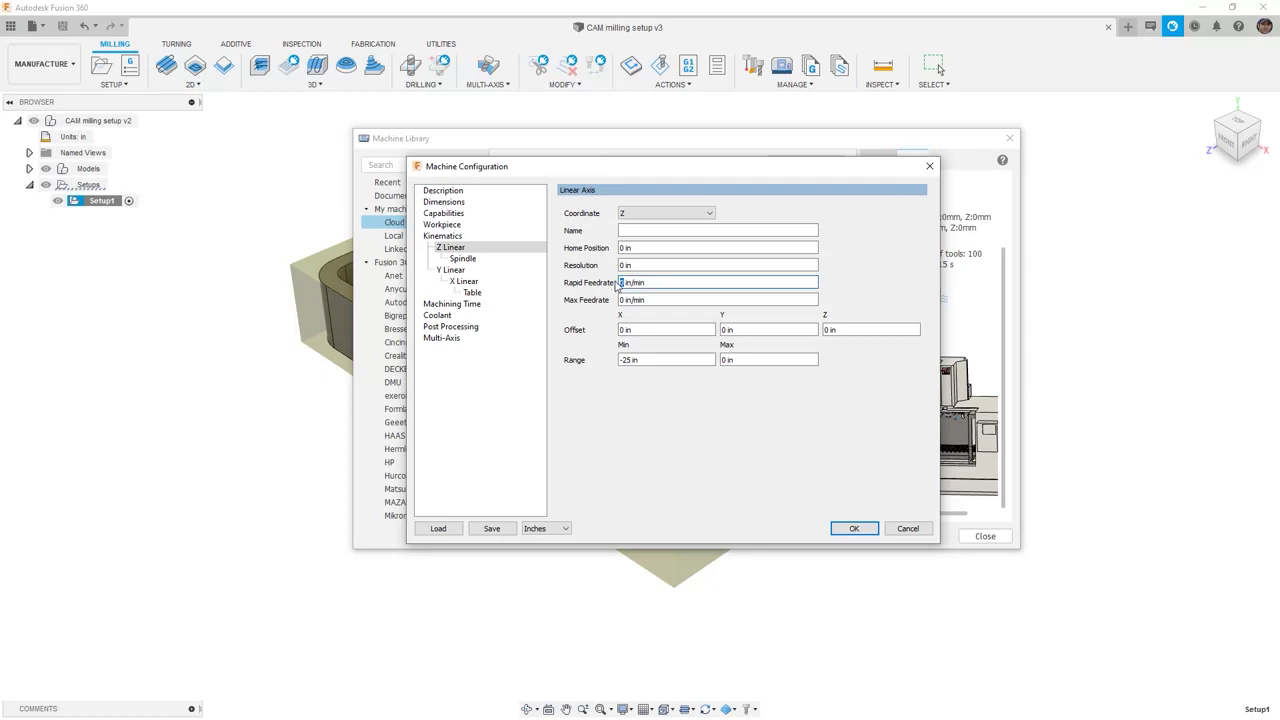
type("710")
left_click(622, 299)
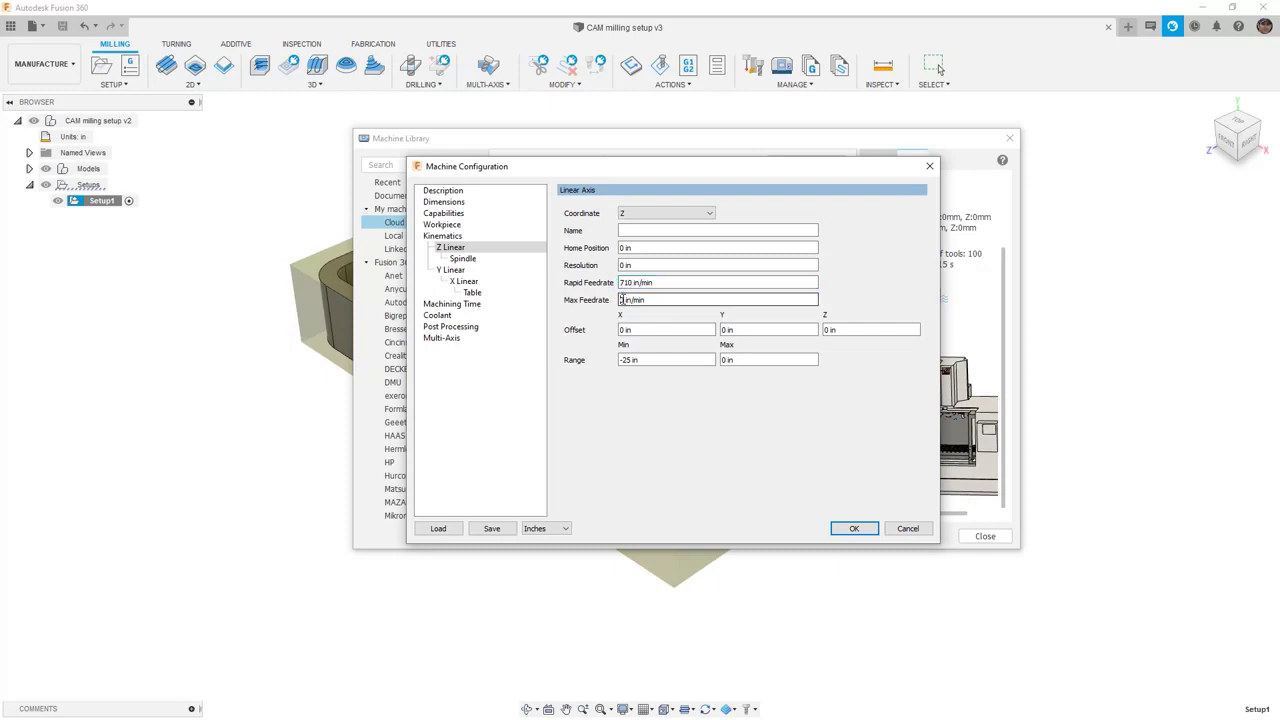
type("50")
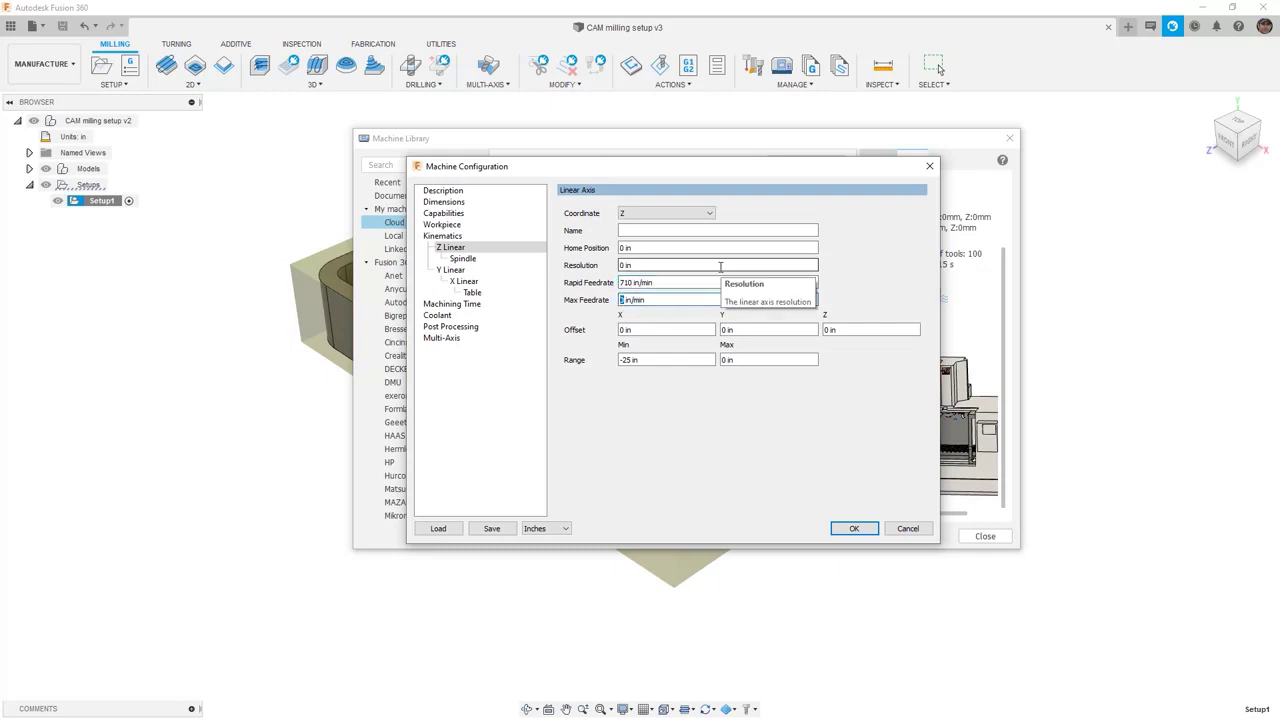
type("0")
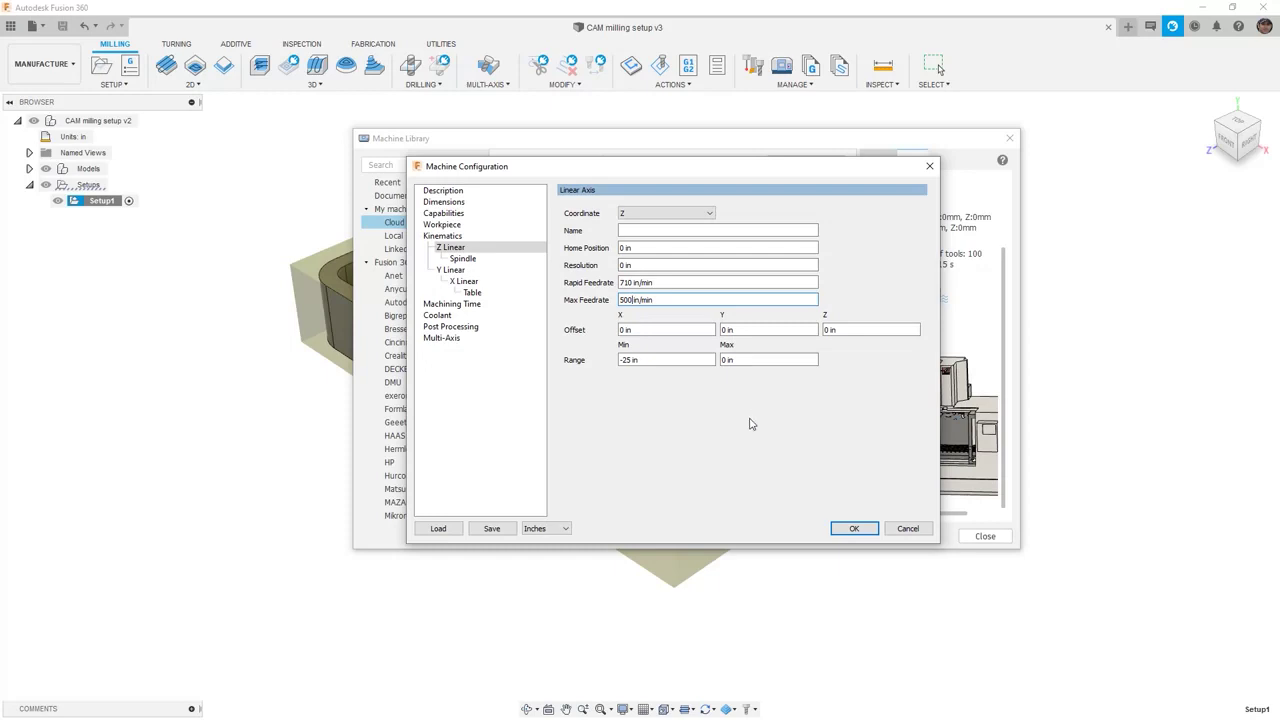
Set the spindle's maximum speed to 12000 rpm.
left_click(479, 260)
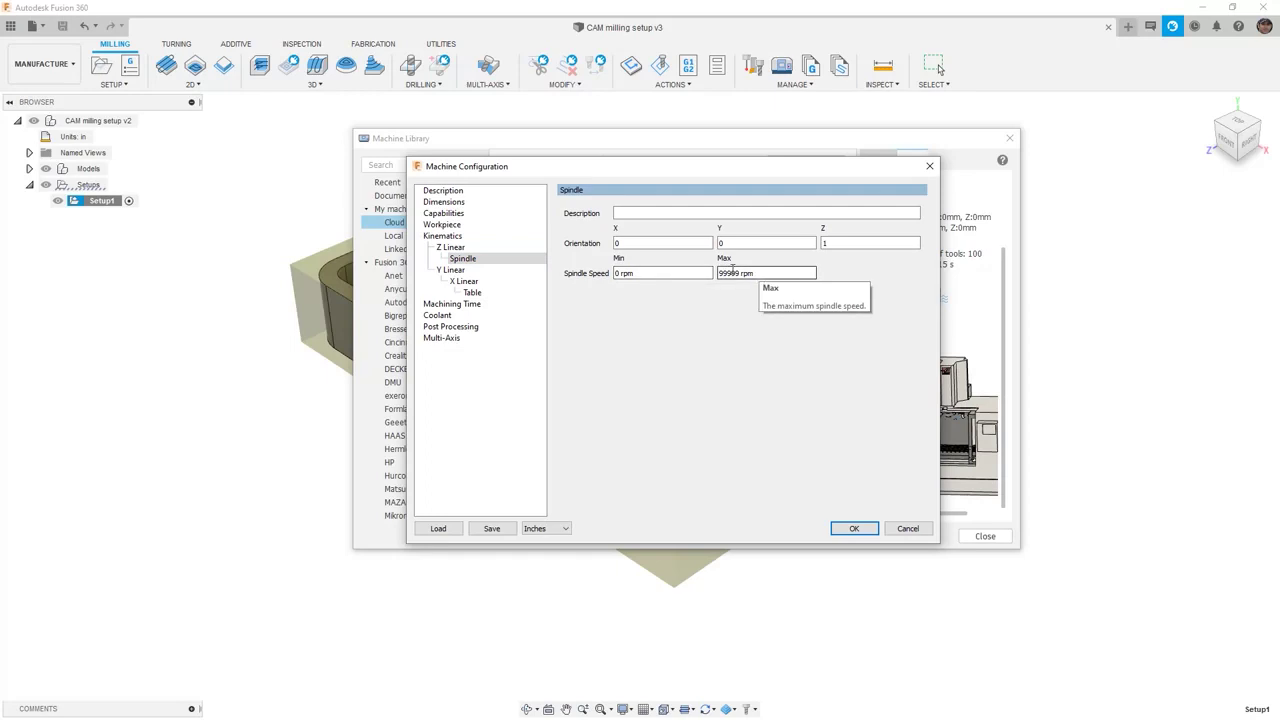
left_click_drag(741, 272, 716, 273)
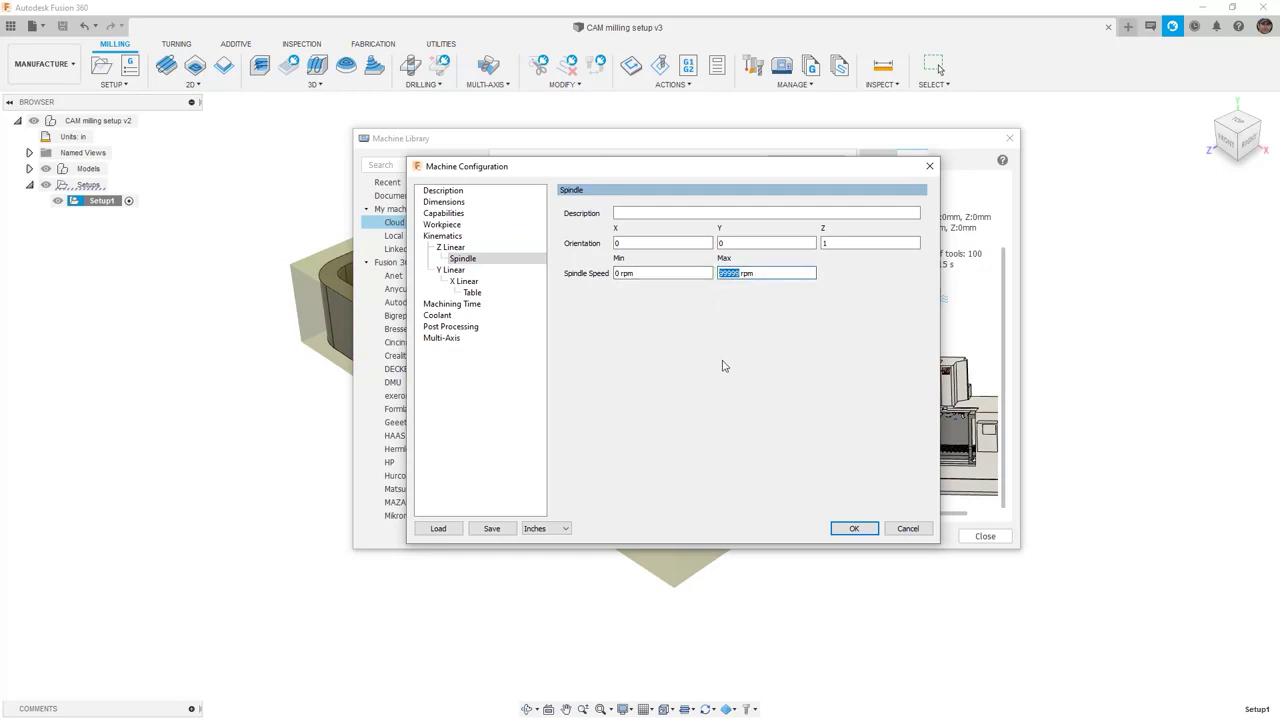
type("12000")
left_click(455, 270)
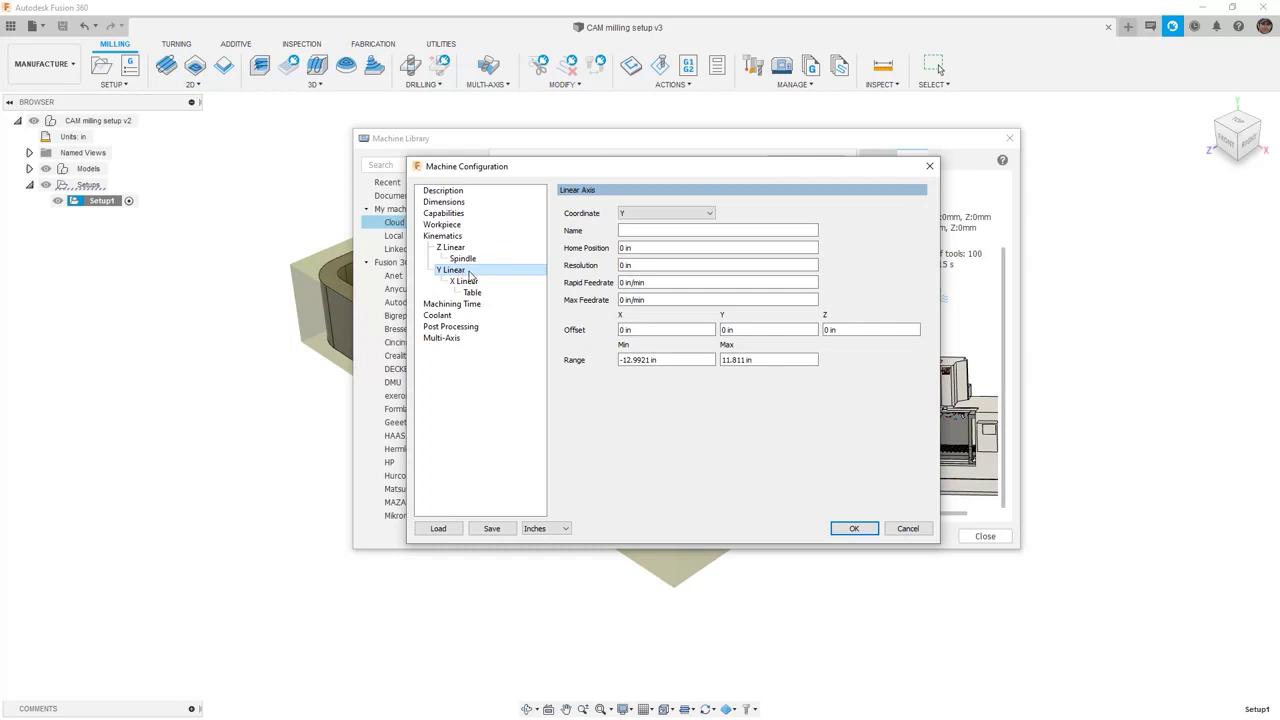
Set the Y axis rapid feedrate to 710 and max feedrate to 500 in/min.
left_click(623, 281)
key("Delete")
type("710")
left_click(620, 300)
key("Delete")
type("500")
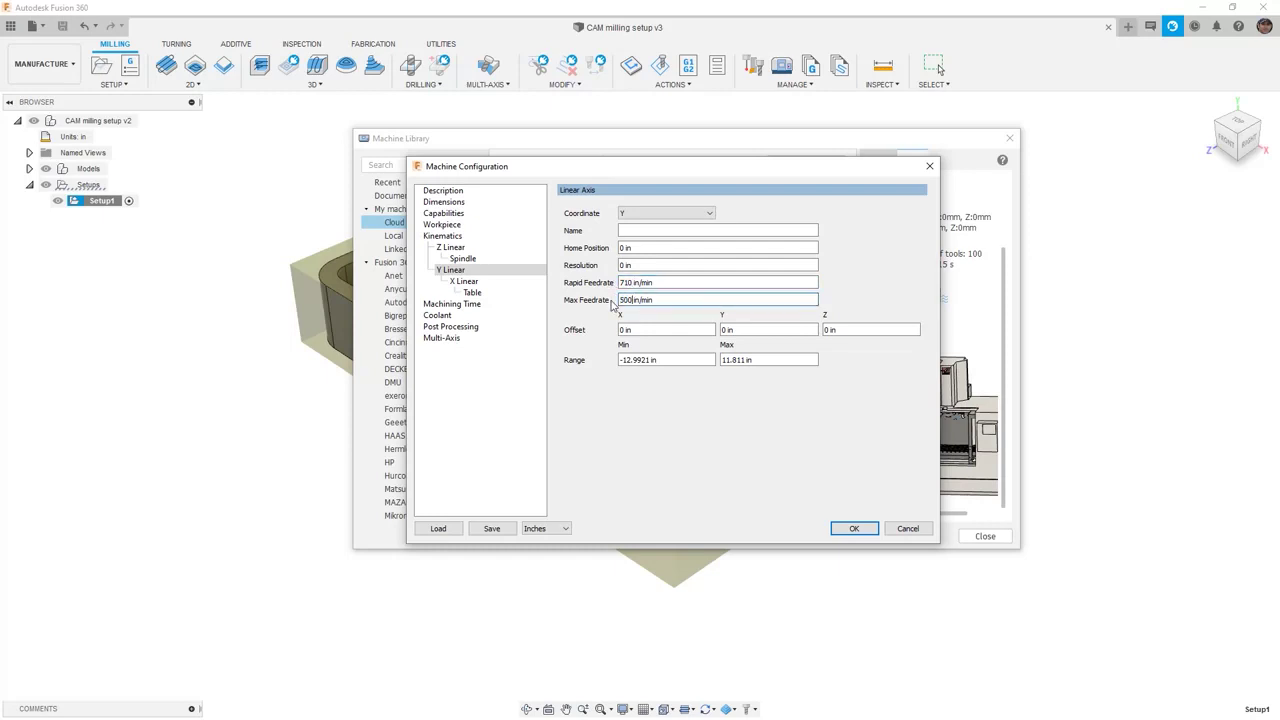
Set the X axis rapid feedrate to 710 and max feedrate to 500 in/min.
left_click(466, 282)
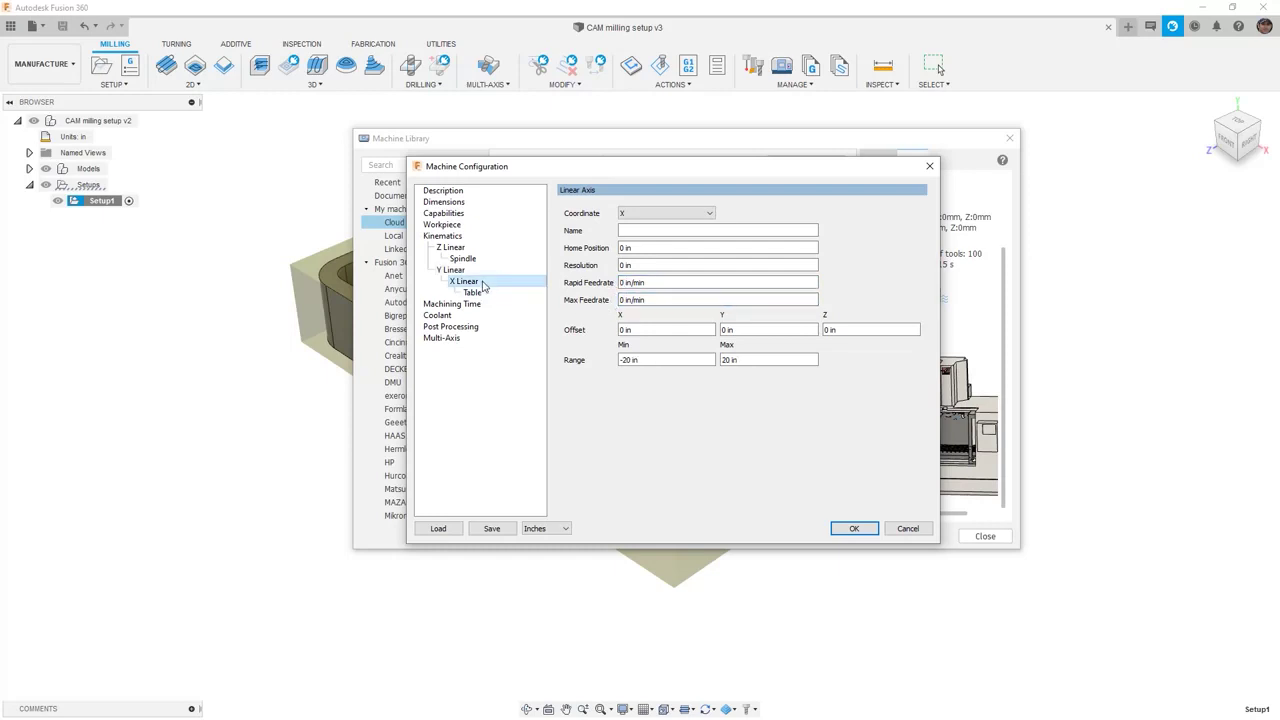
left_click(620, 283)
key("Delete")
type("710")
left_click(620, 300)
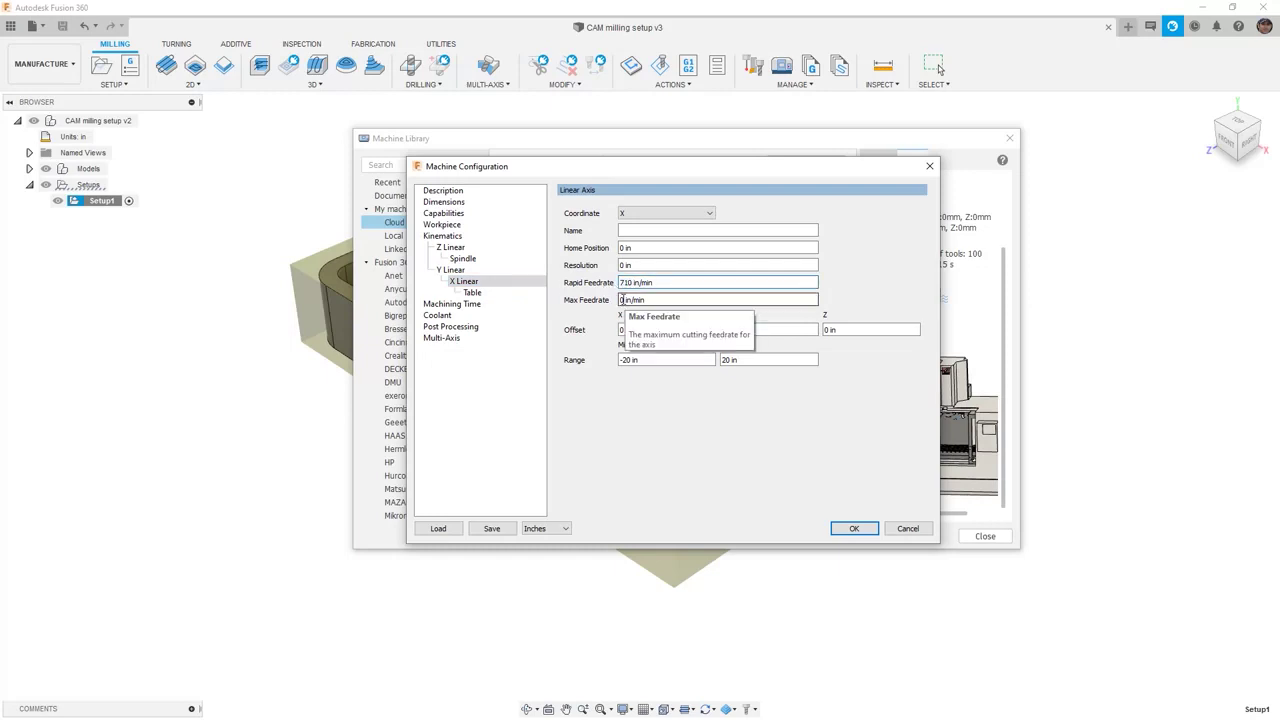
key("Delete")
type("500")
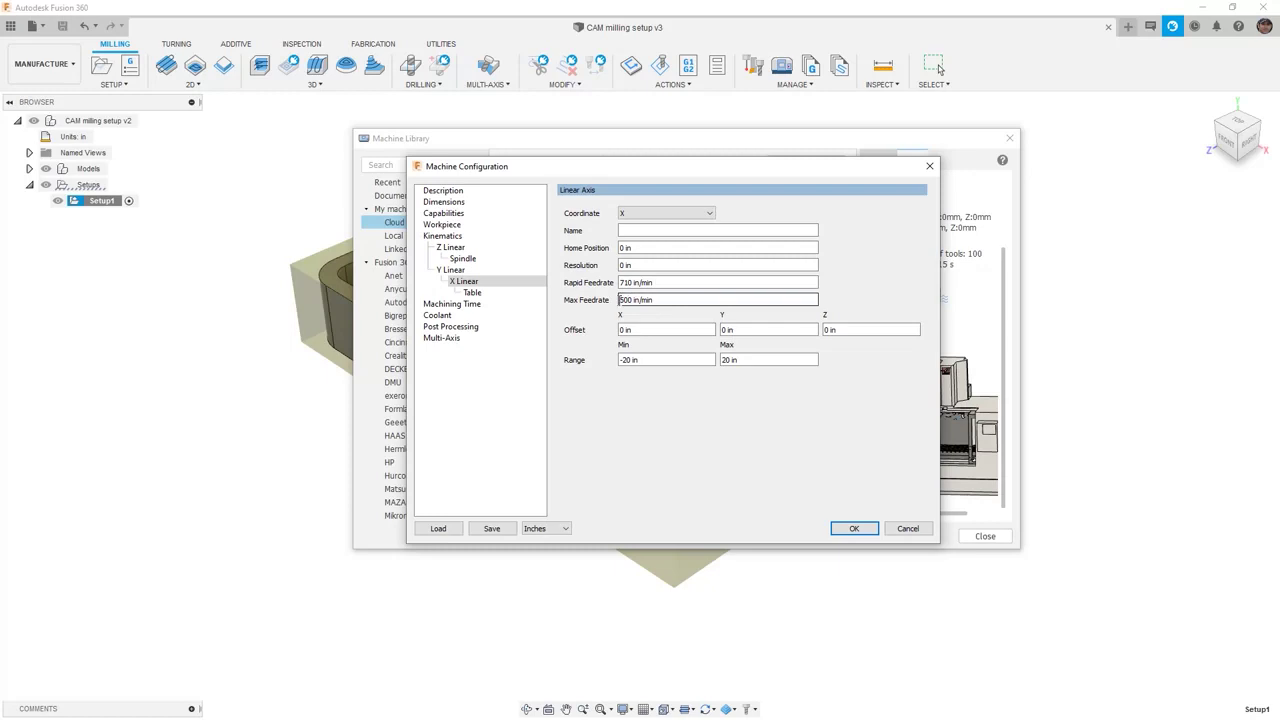
left_click(489, 295)
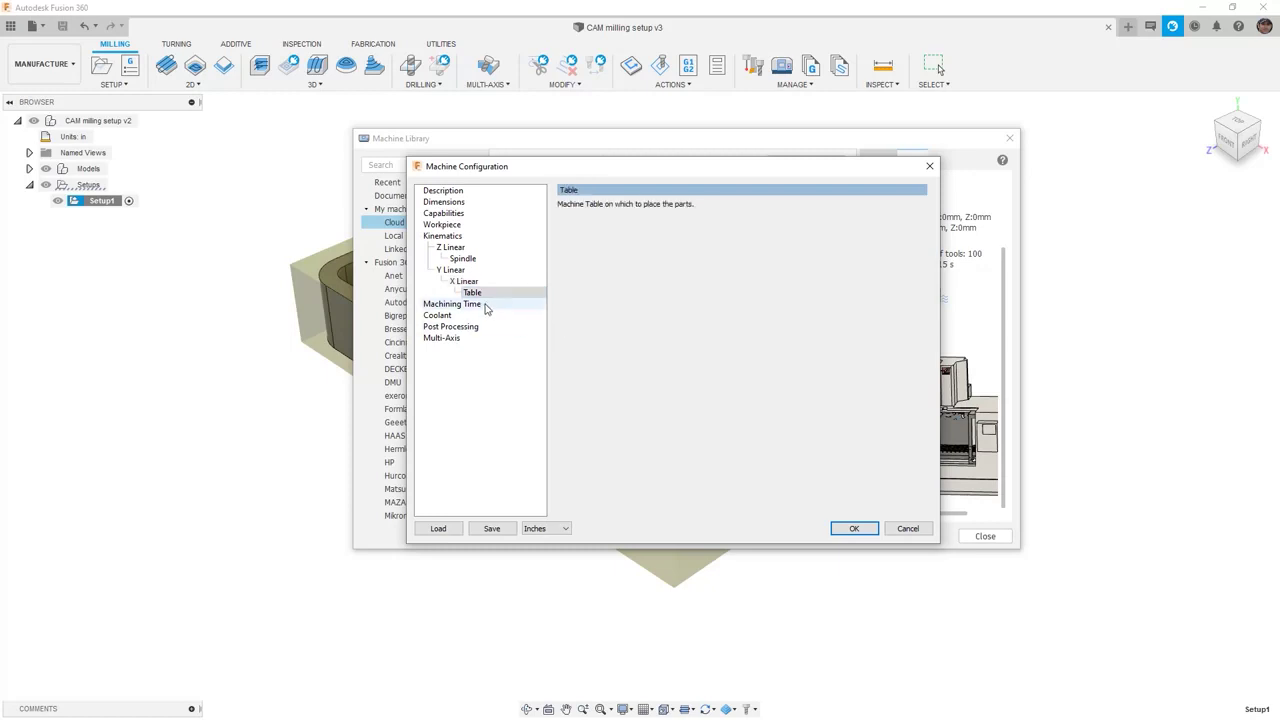
left_click(486, 305)
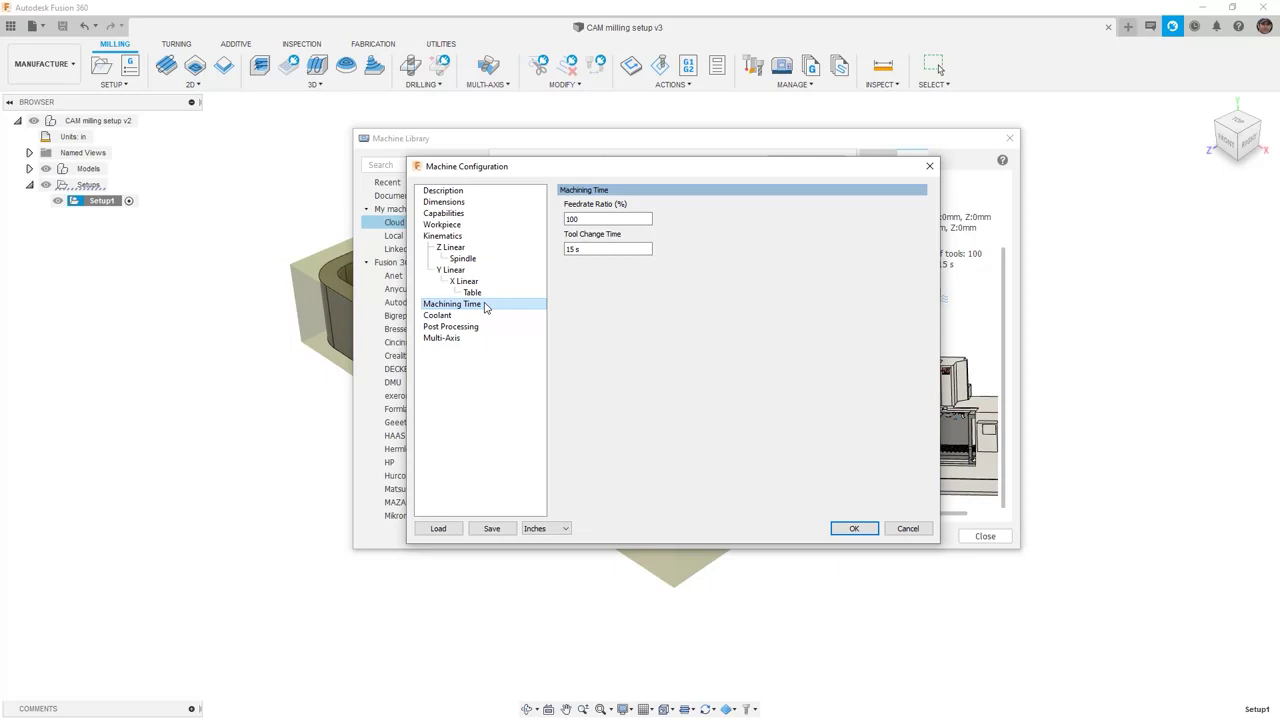
Review the Coolant, Post Processing and Multi-Axis pages unchanged, then return to Z Linear.
left_click(477, 316)
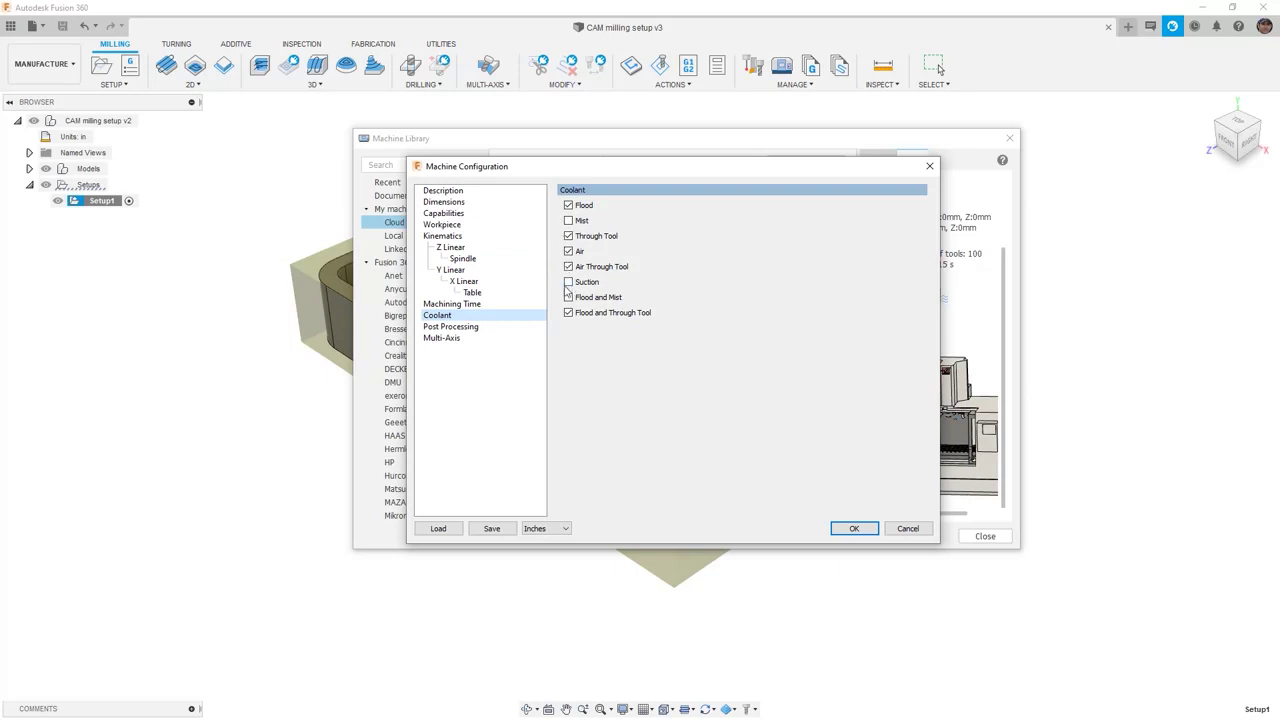
left_click(460, 328)
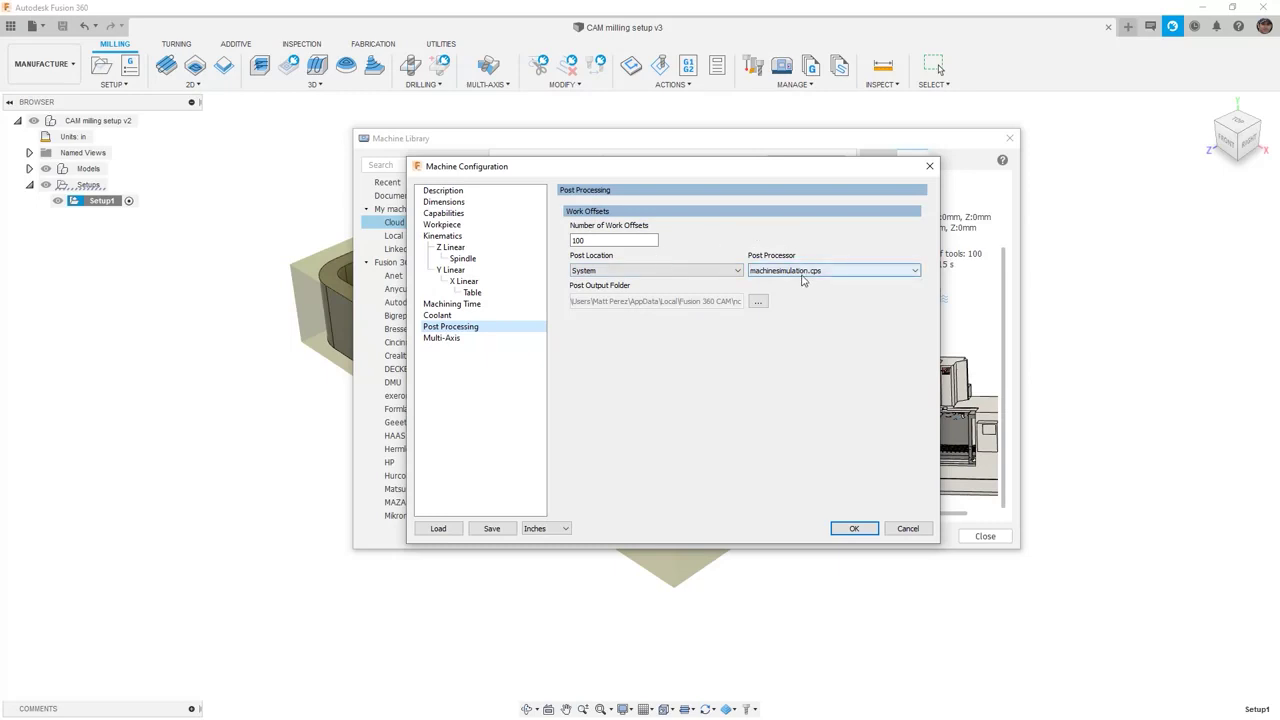
left_click(475, 339)
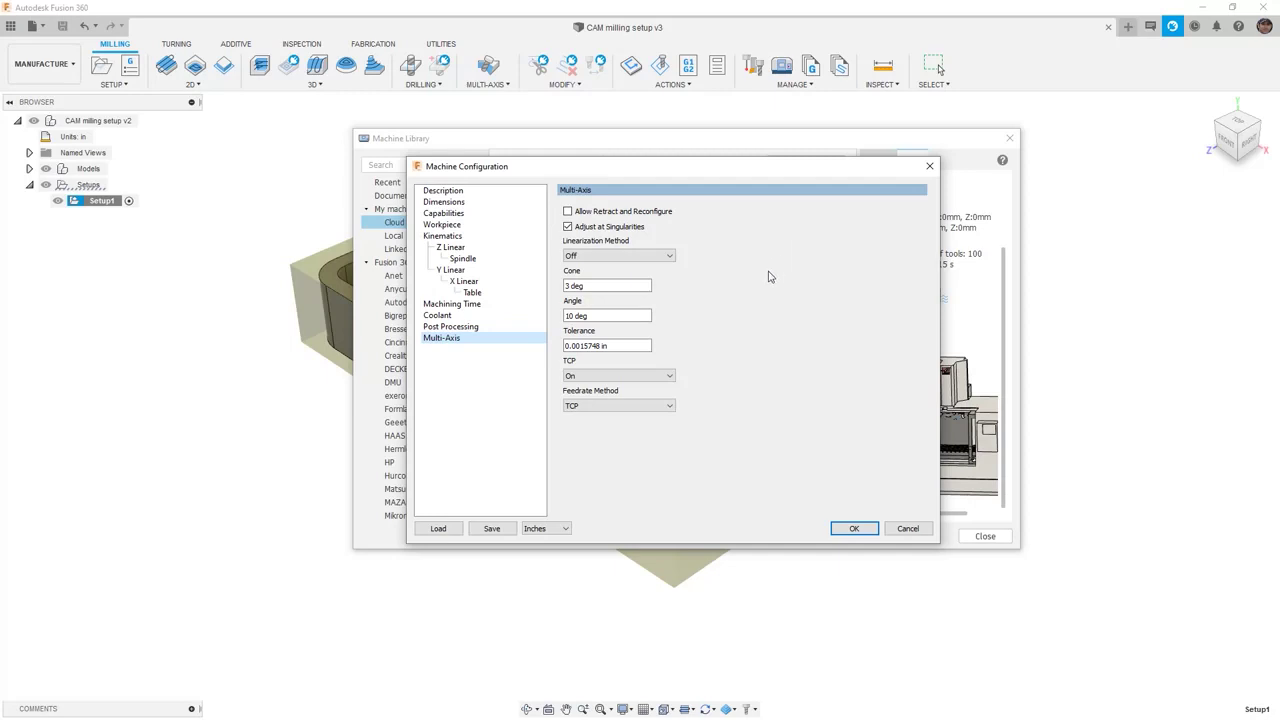
left_click(444, 236)
left_click(459, 247)
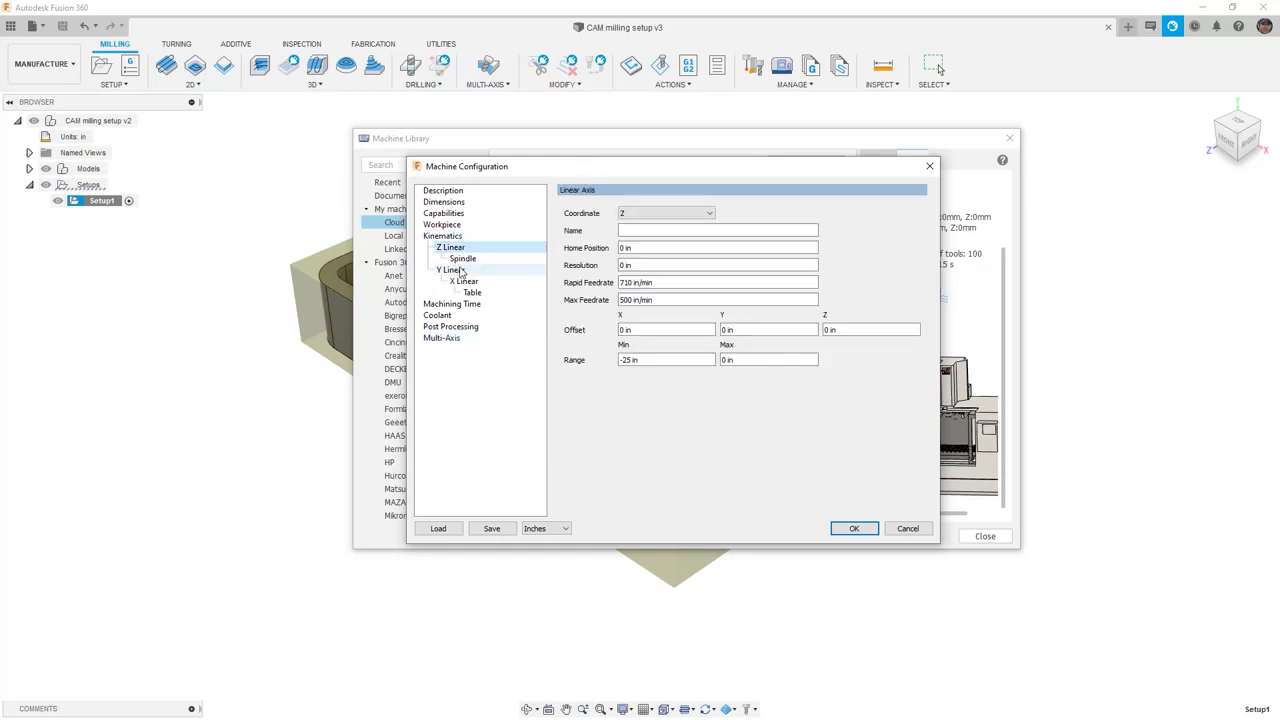
Review the Y Linear and Table settings, confirm the configuration, and verify Haas VM-3 Video Edit in the library.
left_click(460, 271)
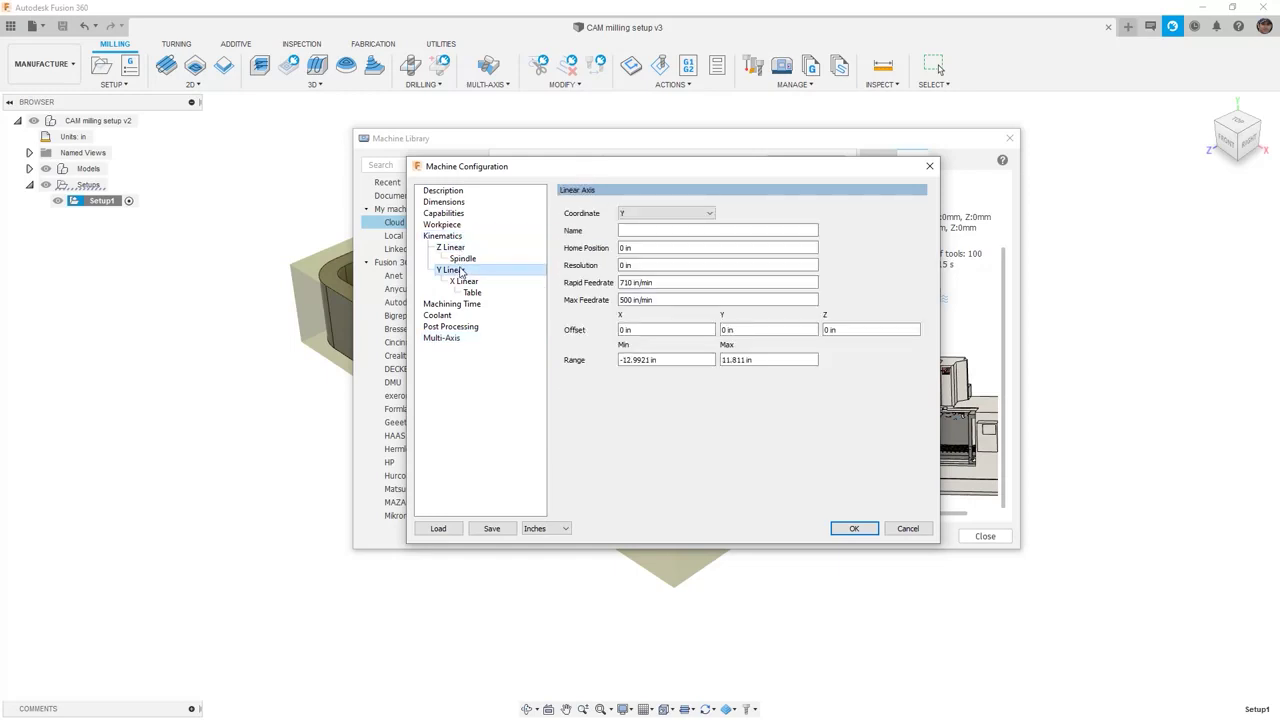
left_click(470, 292)
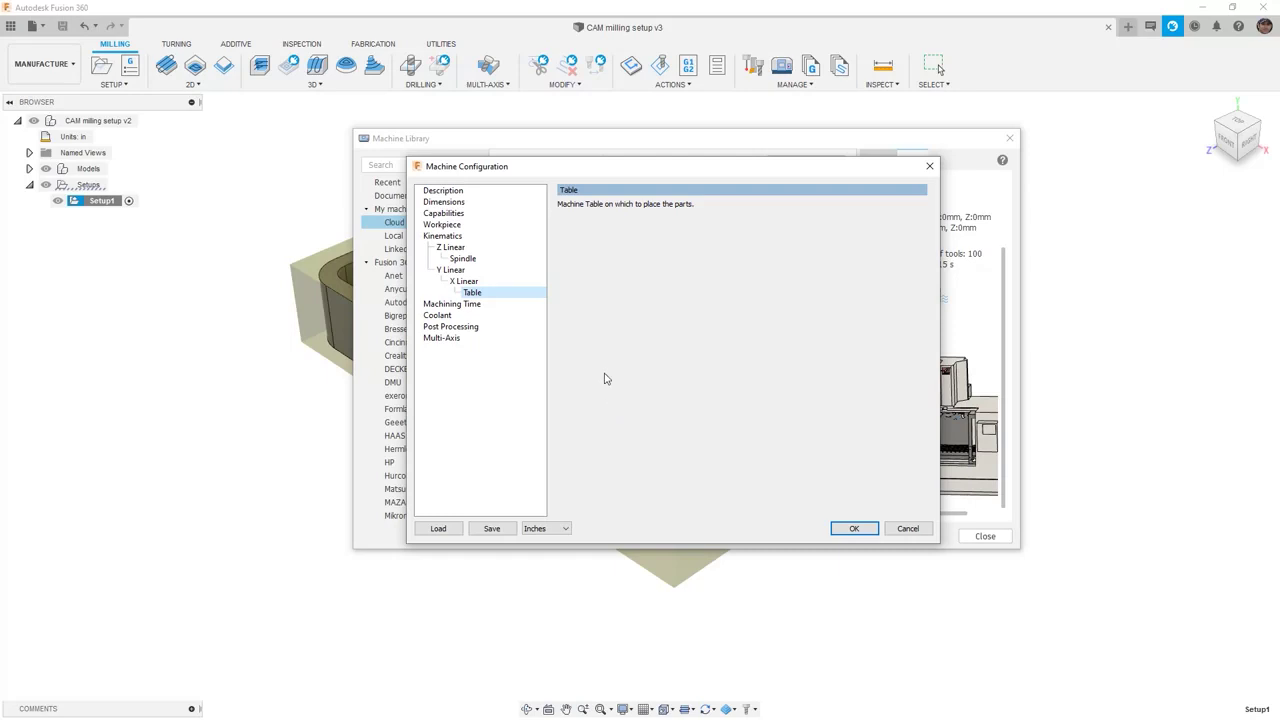
left_click(853, 529)
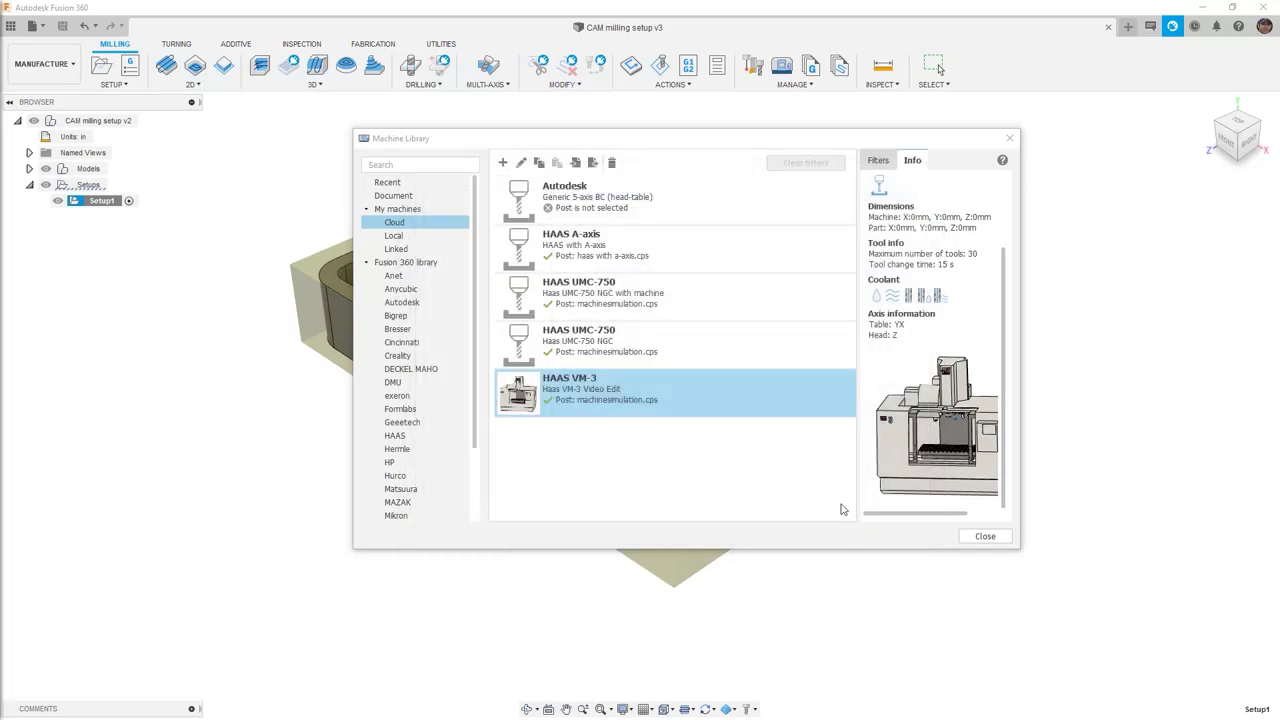
left_click(605, 410)
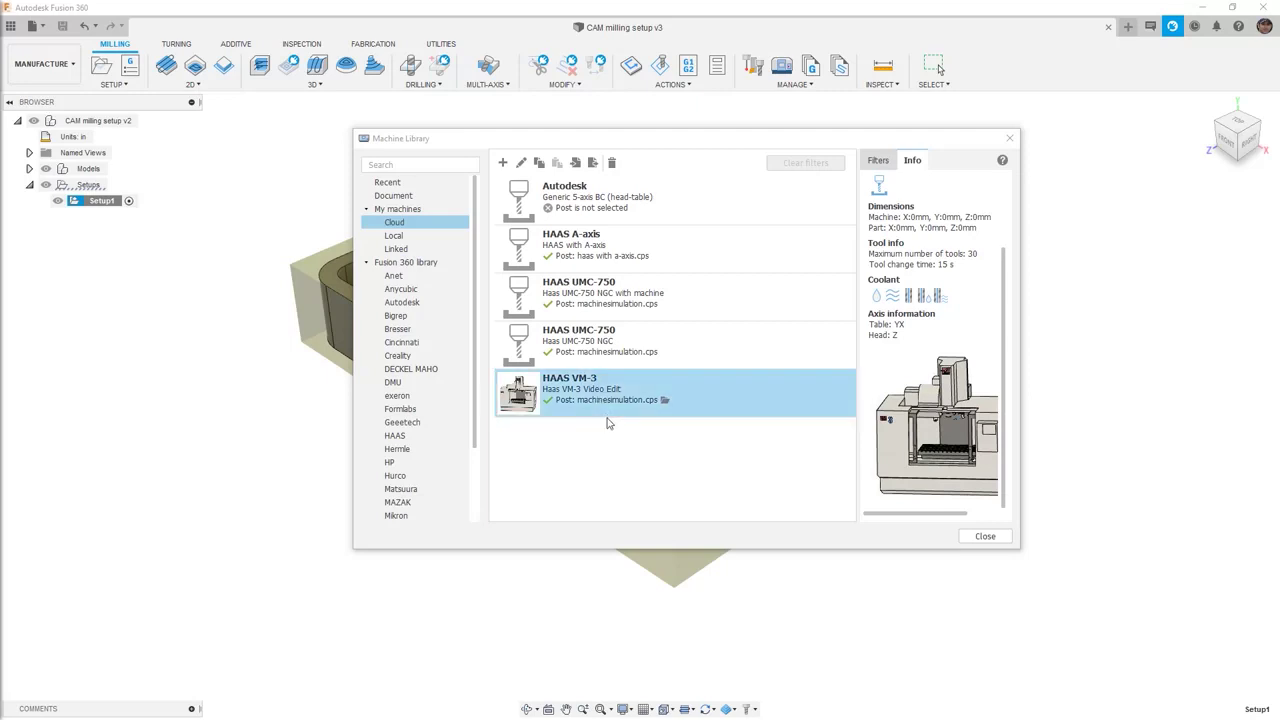
left_click(985, 537)
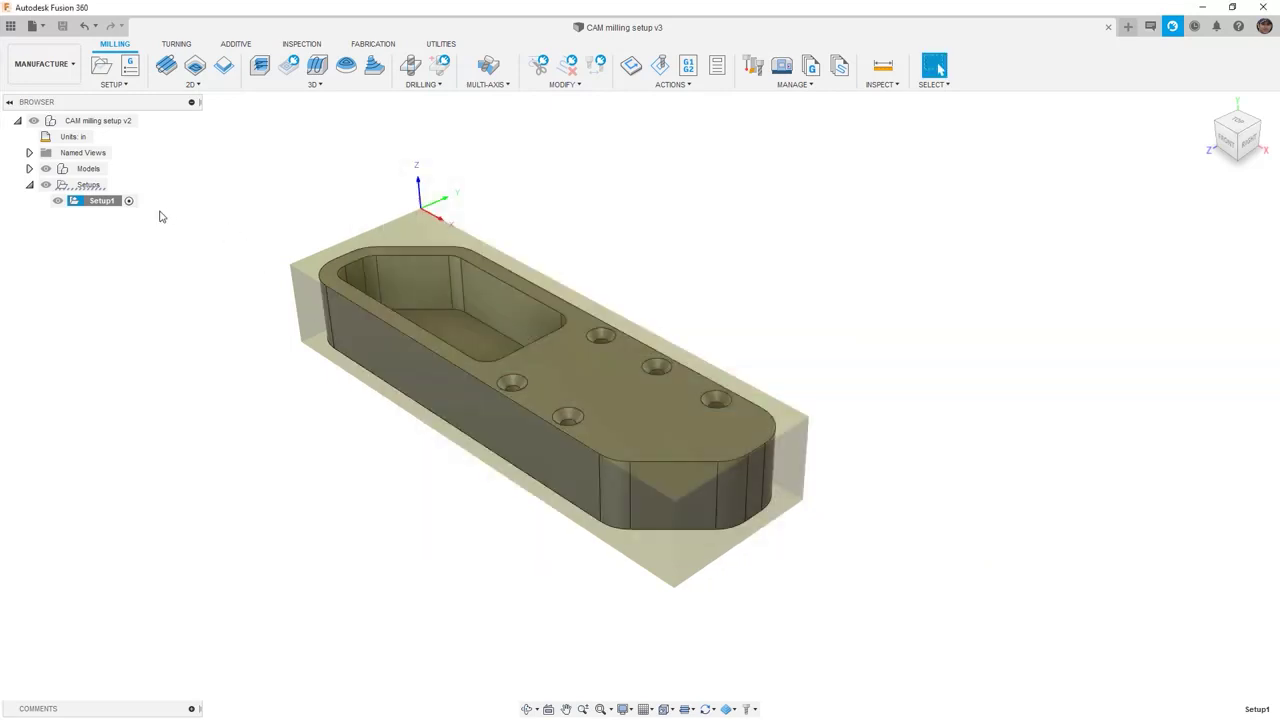
Assign the Haas VM-3 Video Edit machine to Setup1 and save as CAM milling setup v3.
right_click(104, 206)
left_click(123, 211)
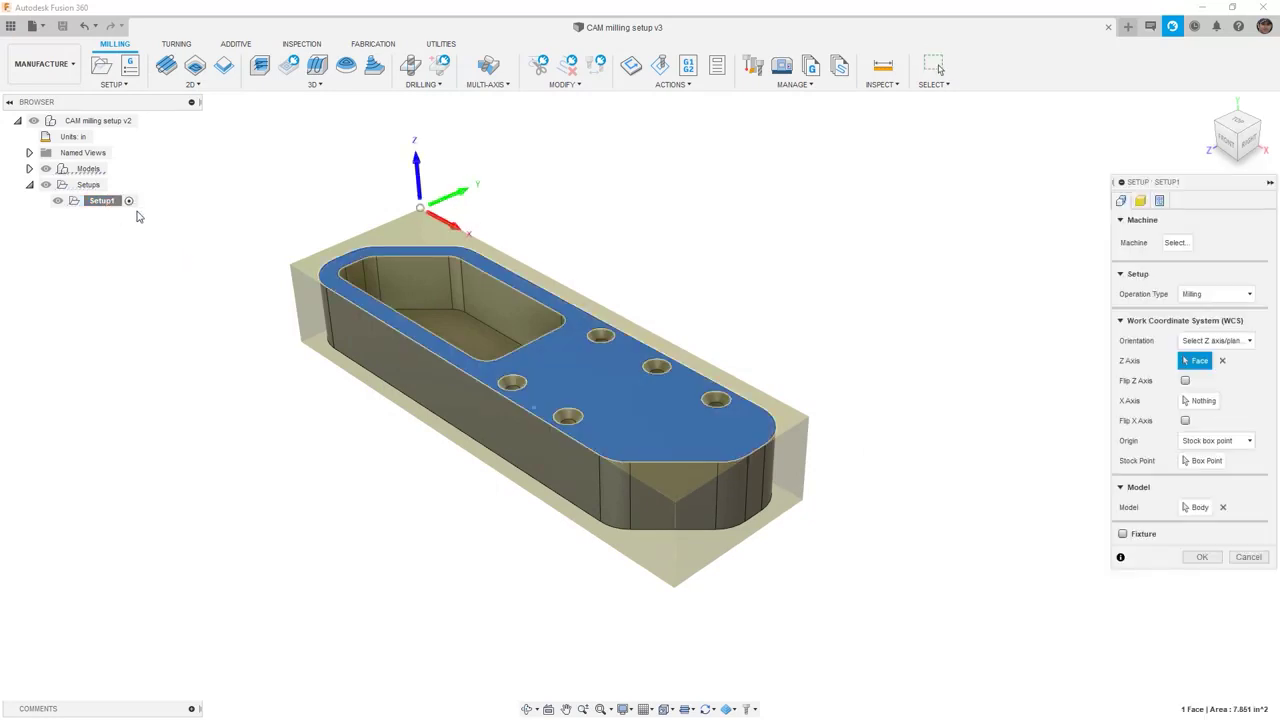
left_click(1176, 243)
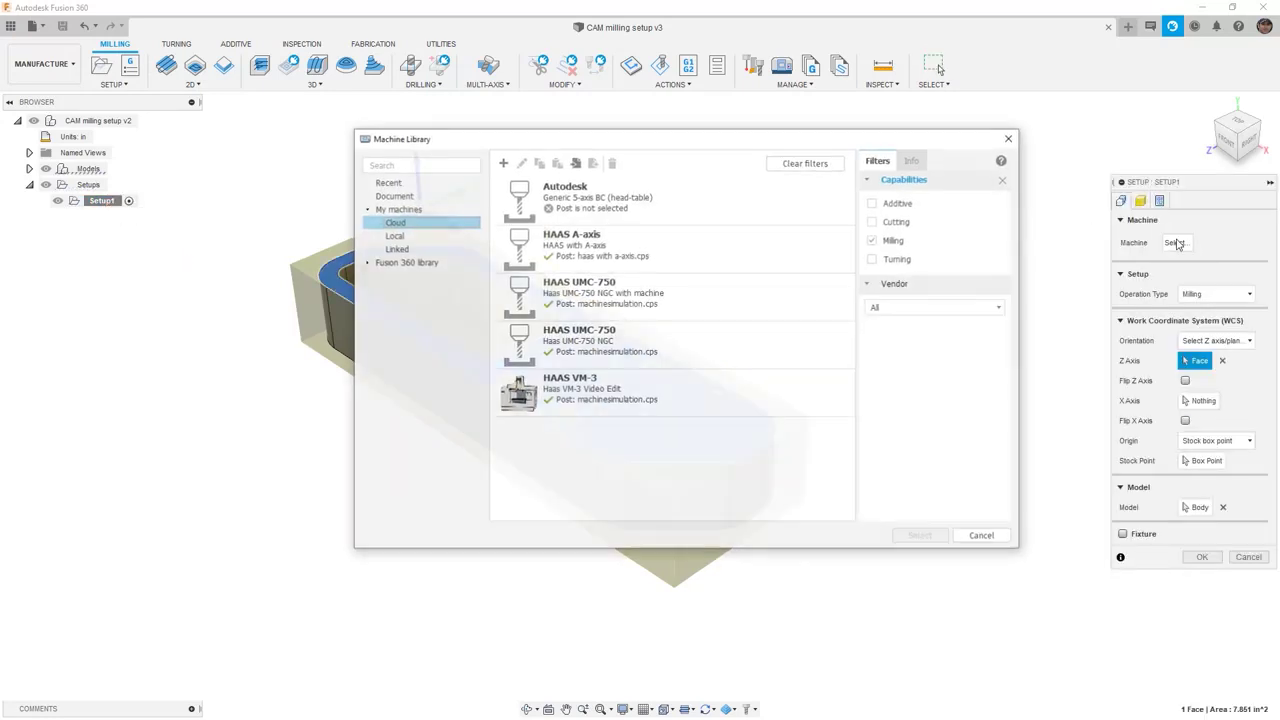
left_click(640, 395)
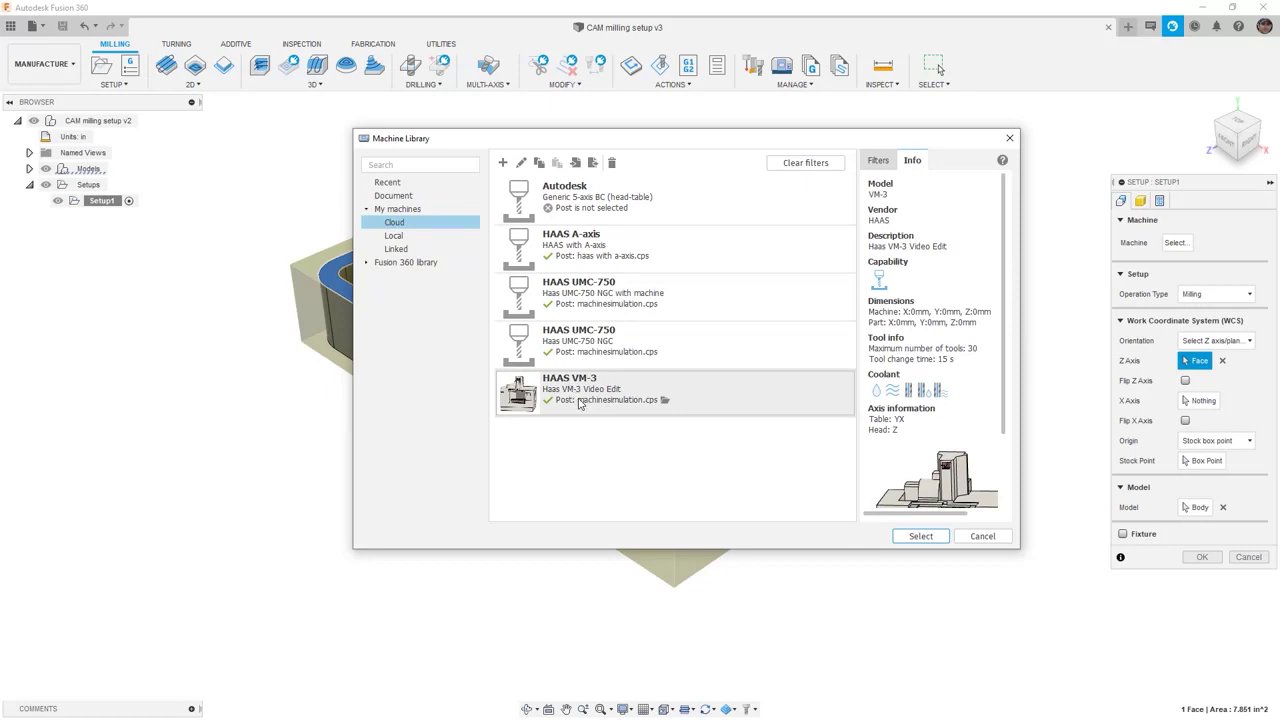
left_click(921, 536)
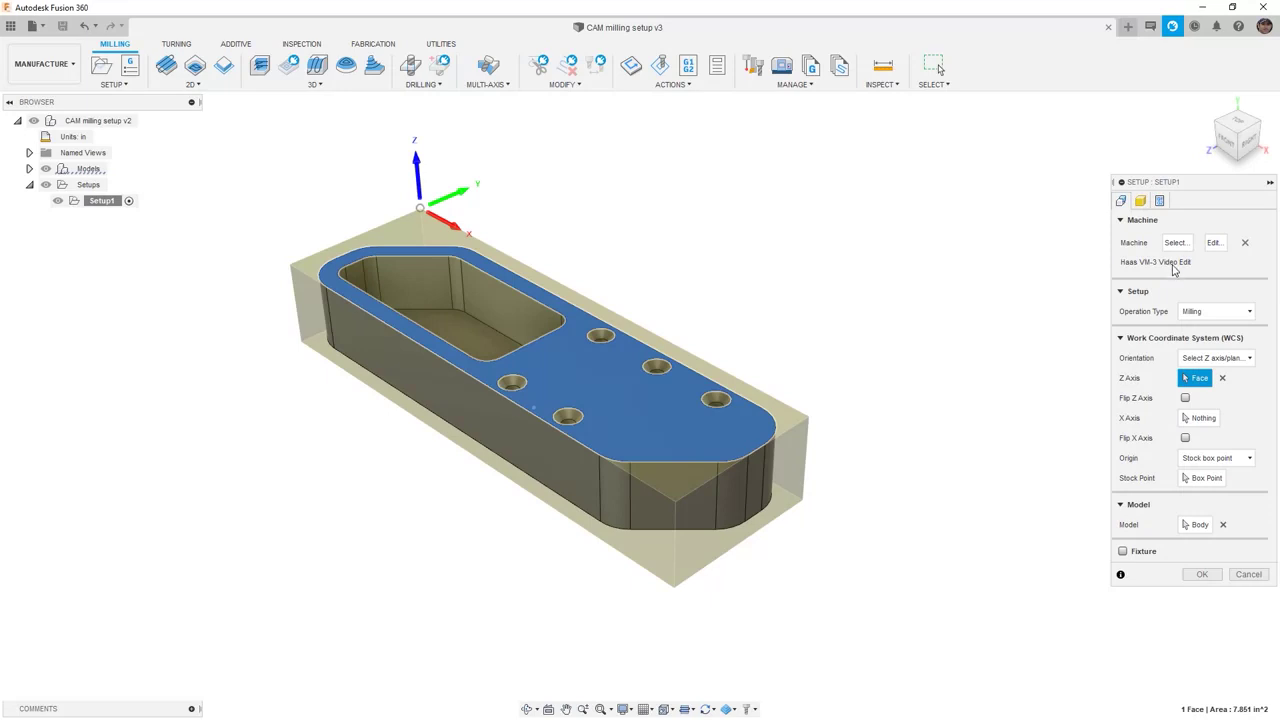
left_click(1203, 576)
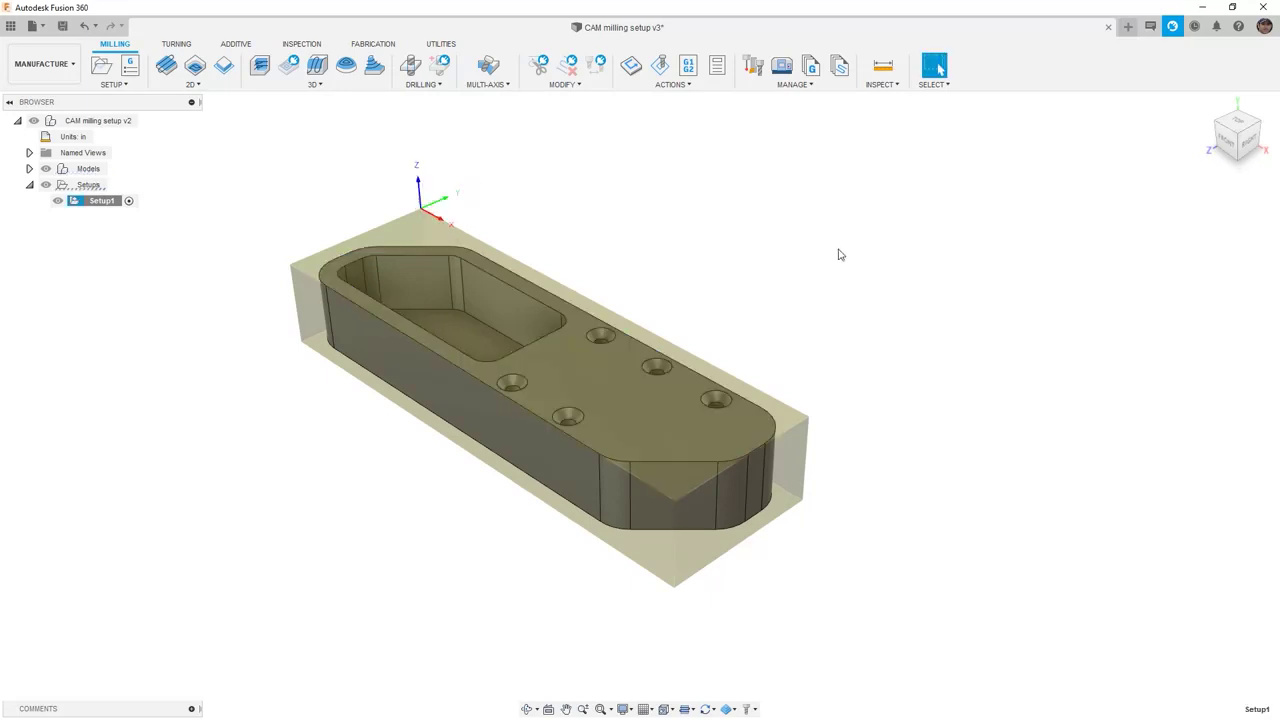
left_click(62, 26)
left_click(645, 360)
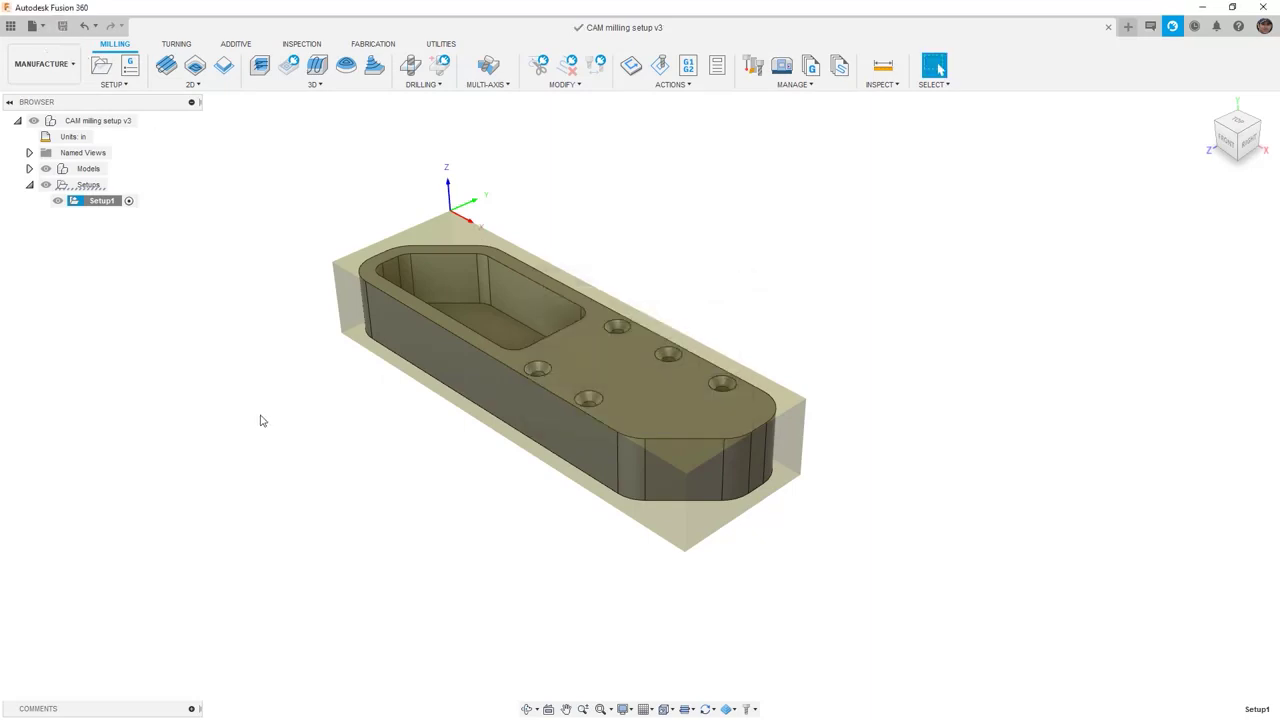